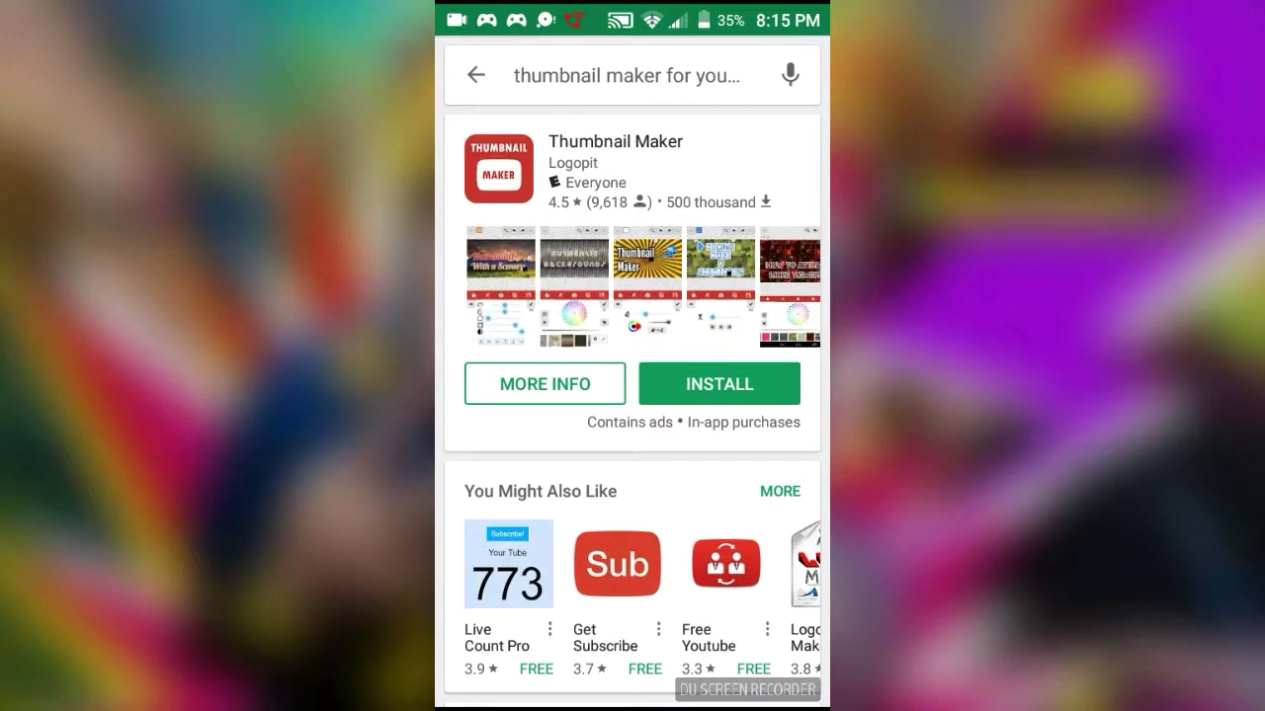
View the Thumbnail Maker app's store listing, then return to the search results
{"action": "left_click", "coordinate": [545, 383]}
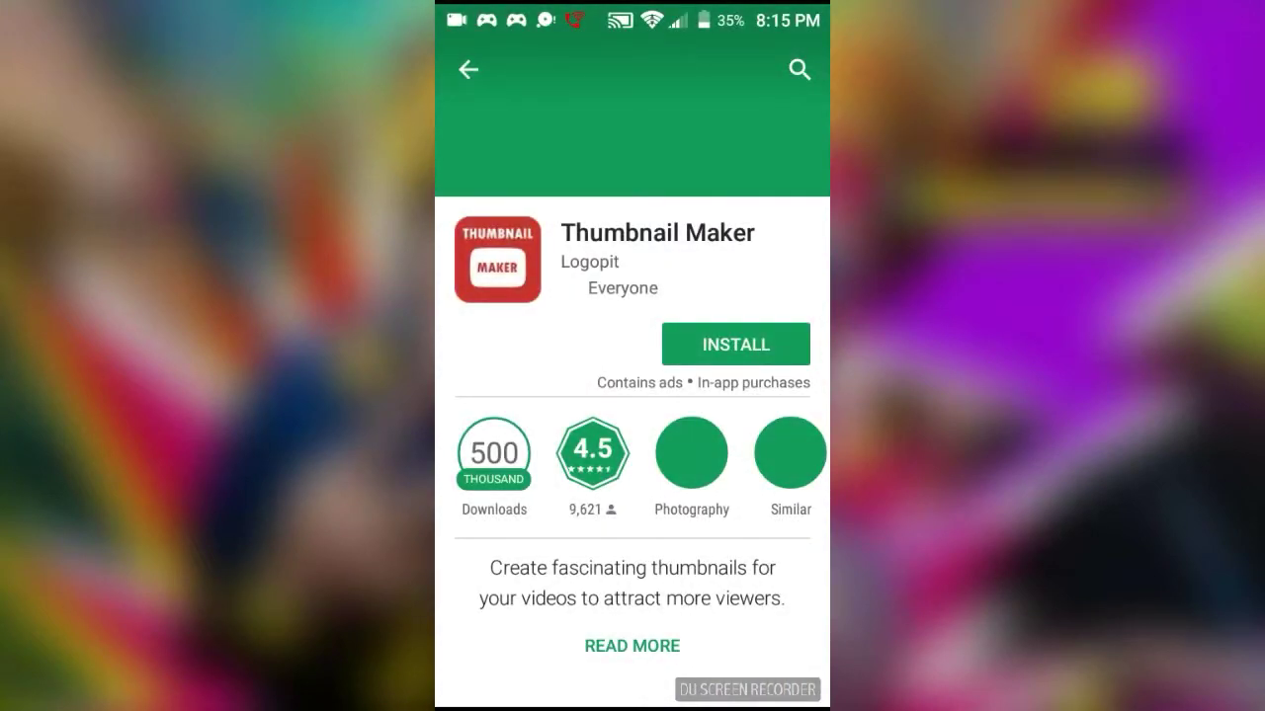
{"action": "left_click", "coordinate": [468, 69]}
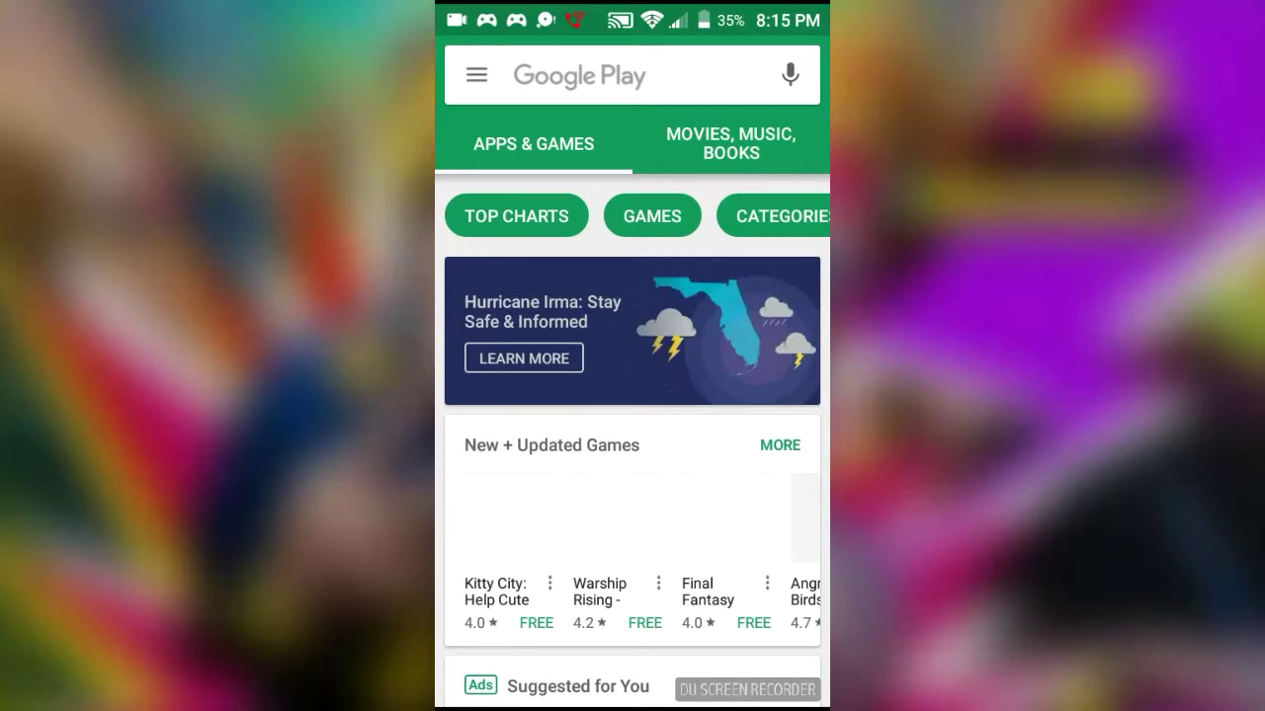
{"action": "scroll", "coordinate": [632, 395], "scroll_direction": "down", "scroll_amount": 6}
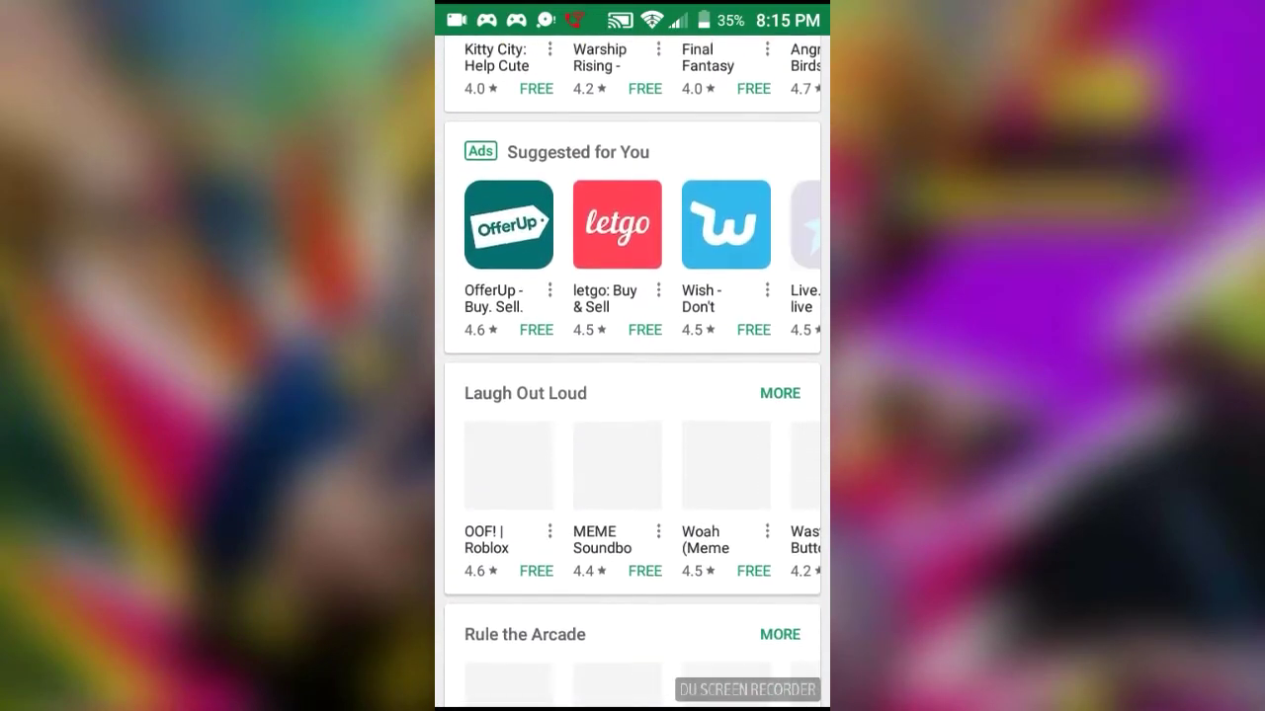
{"action": "scroll", "coordinate": [633, 396], "scroll_direction": "down", "scroll_amount": 4}
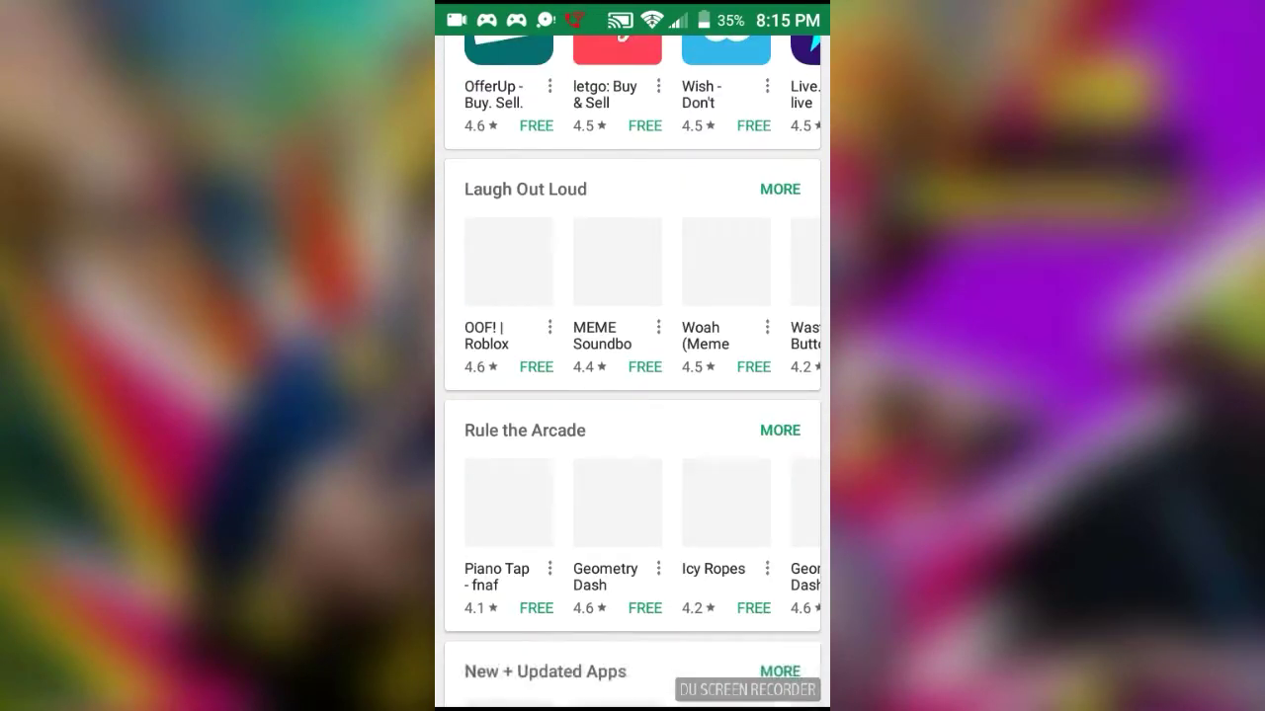
Glance at notifications, scroll the store home, and open Omlet Arcade's store page
{"action": "left_click_drag", "start_coordinate": [633, 15], "coordinate": [633, 494]}
{"action": "left_click_drag", "start_coordinate": [633, 593], "coordinate": [632, 296]}
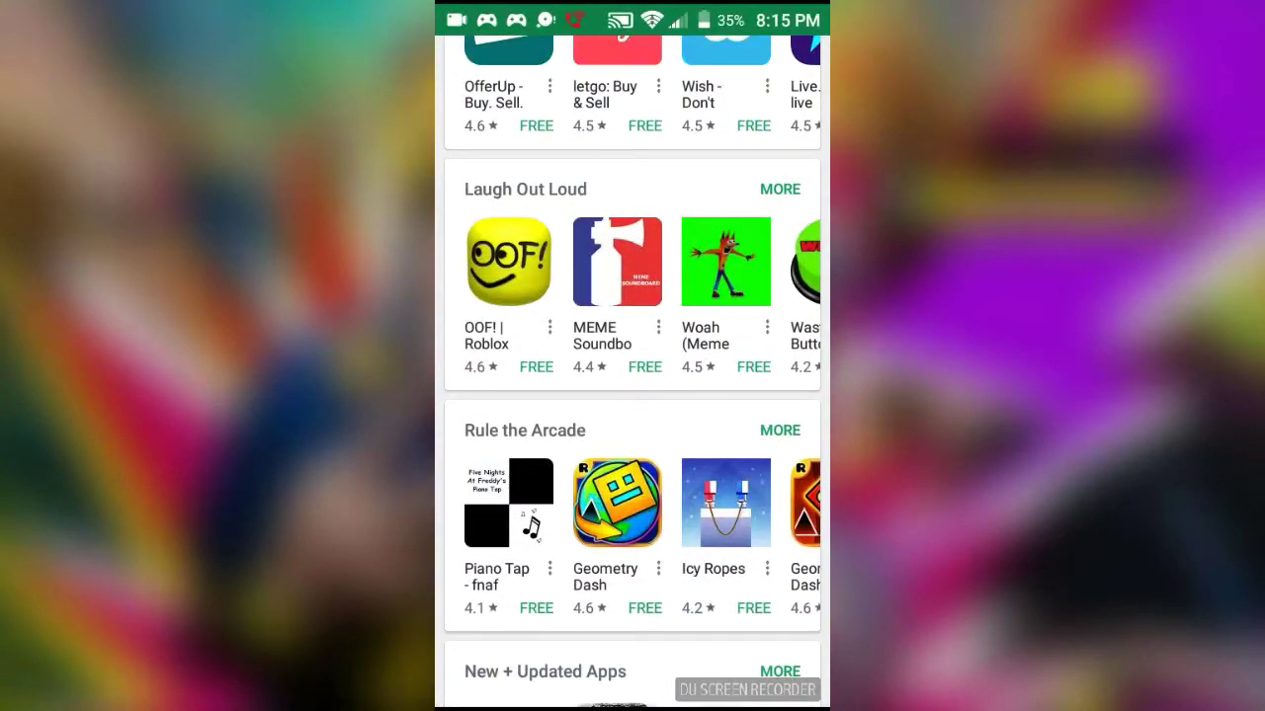
{"action": "left_click_drag", "start_coordinate": [771, 504], "coordinate": [475, 504]}
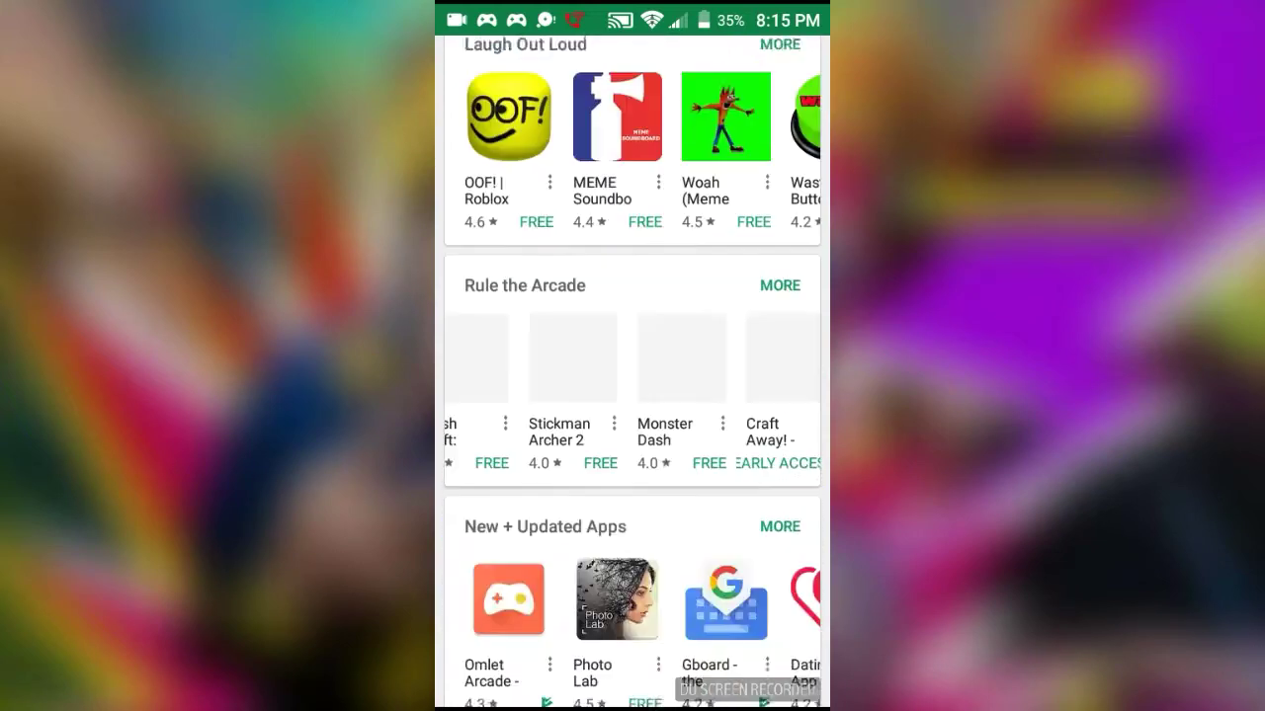
{"action": "scroll", "coordinate": [632, 395], "scroll_direction": "down", "scroll_amount": 10}
{"action": "scroll", "coordinate": [632, 396], "scroll_direction": "up", "scroll_amount": 5}
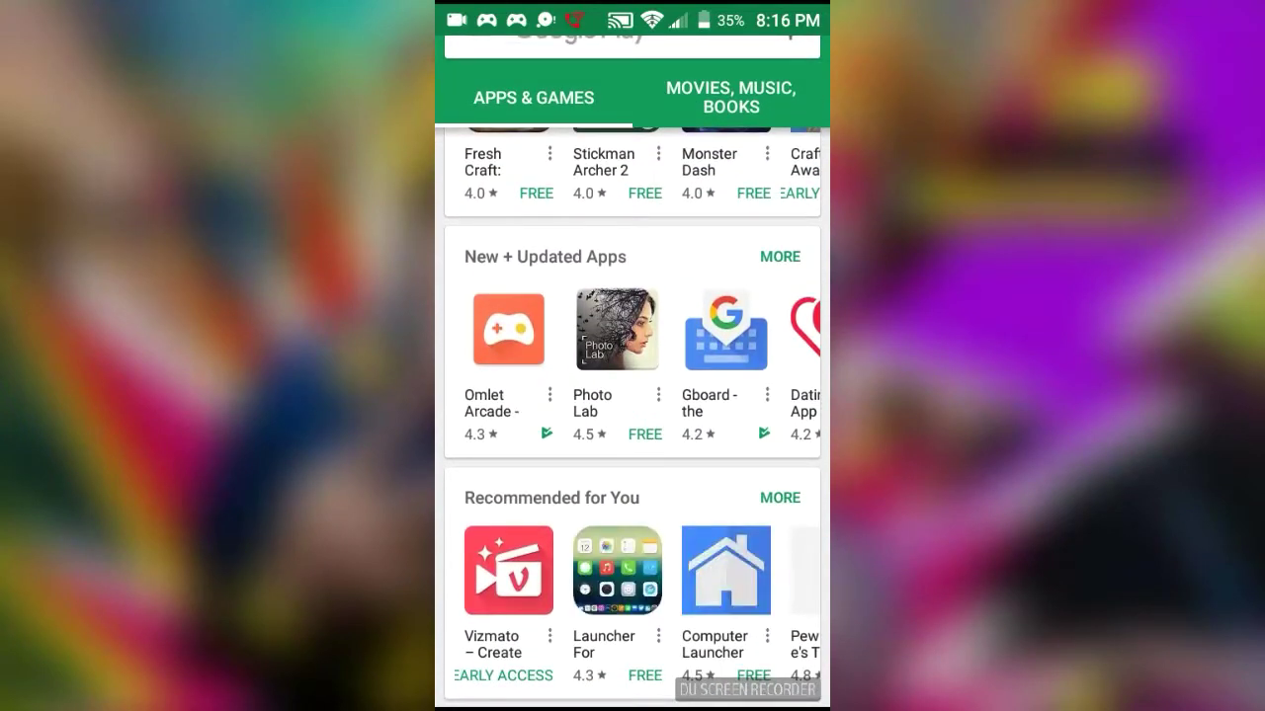
{"action": "left_click", "coordinate": [508, 356]}
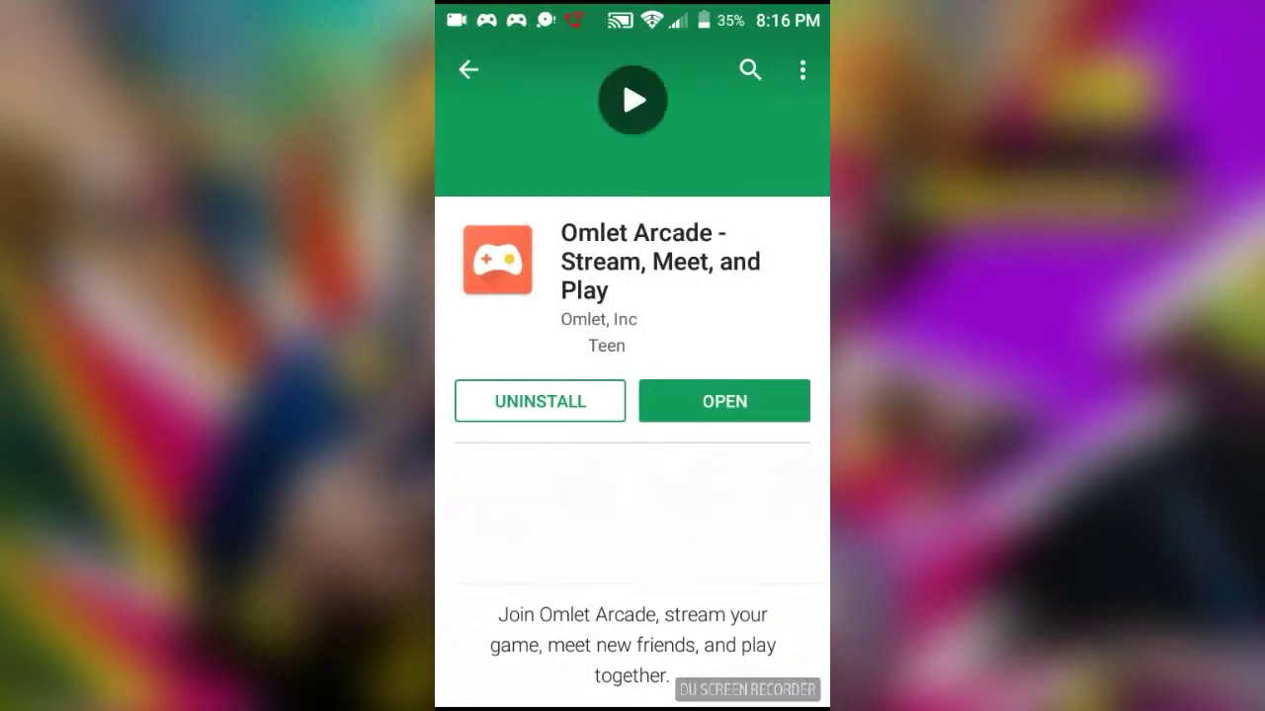
{"action": "scroll", "coordinate": [633, 395], "scroll_direction": "down", "scroll_amount": 4}
{"action": "scroll", "coordinate": [632, 395], "scroll_direction": "down", "scroll_amount": 3}
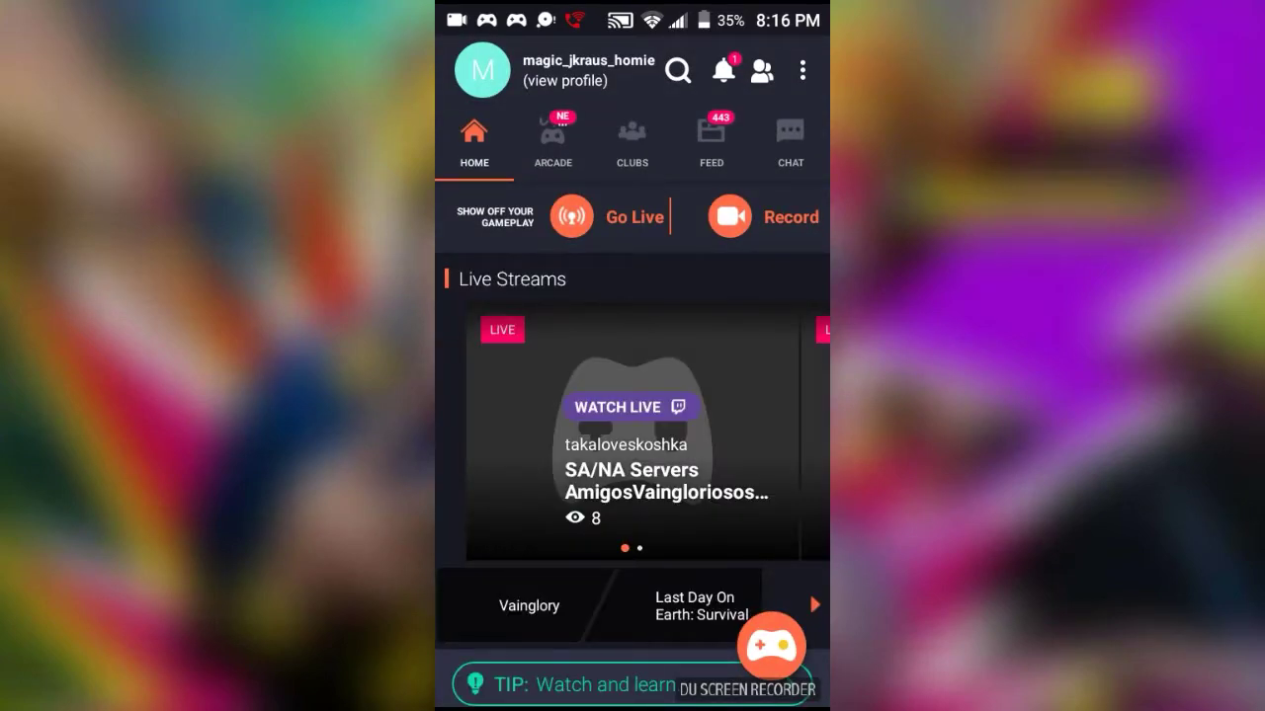
Open your own Omlet Arcade profile page from the Home screen
{"action": "left_click", "coordinate": [565, 70]}
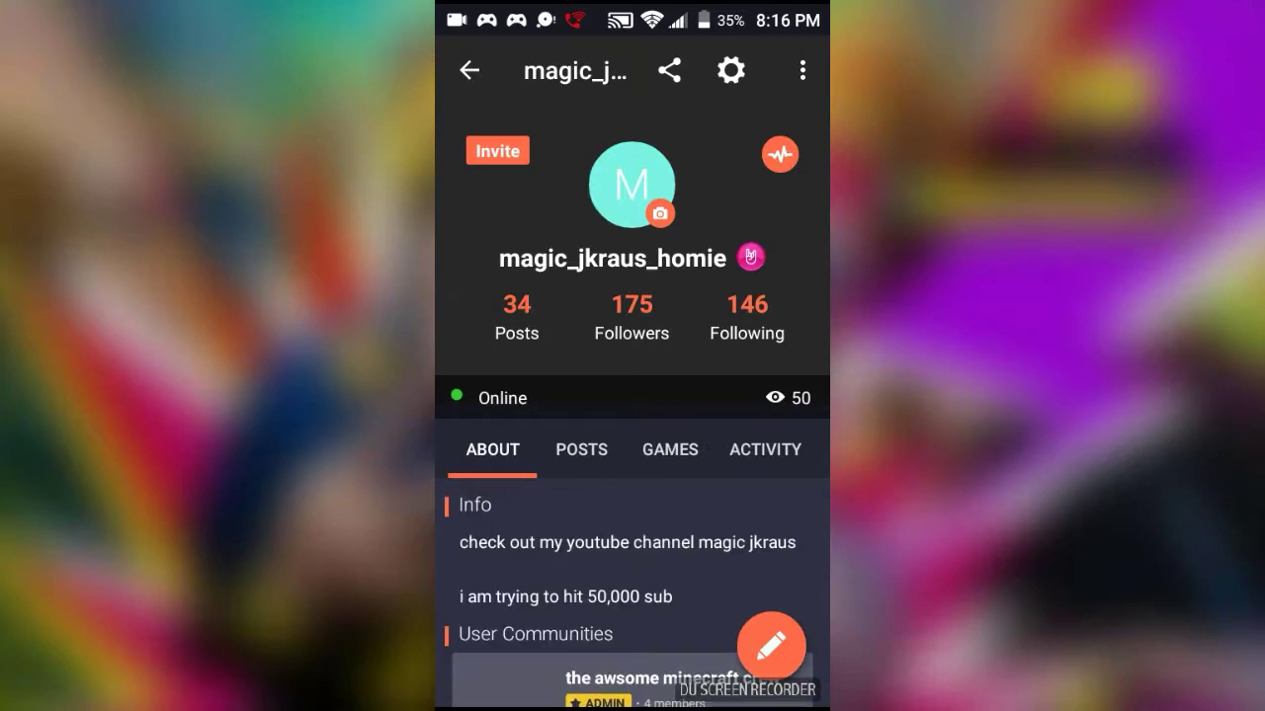
{"action": "scroll", "coordinate": [633, 494], "scroll_direction": "down", "scroll_amount": 5}
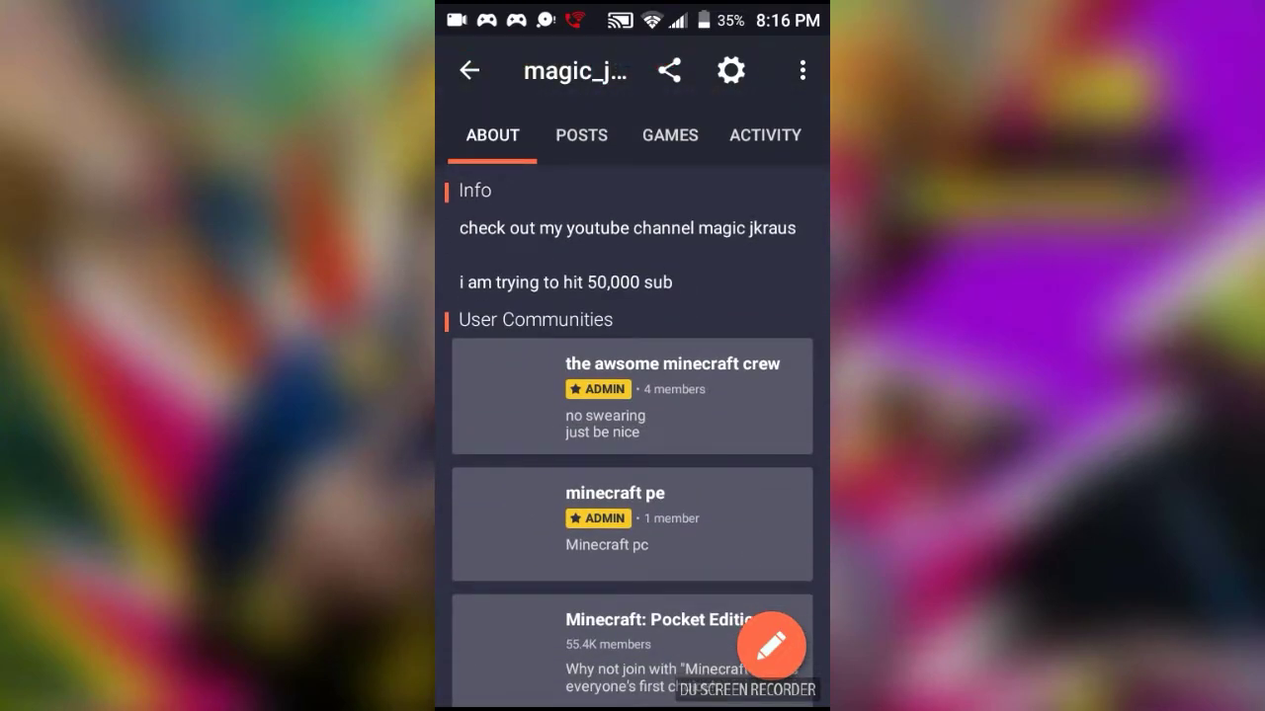
{"action": "scroll", "coordinate": [632, 445], "scroll_direction": "down", "scroll_amount": 3}
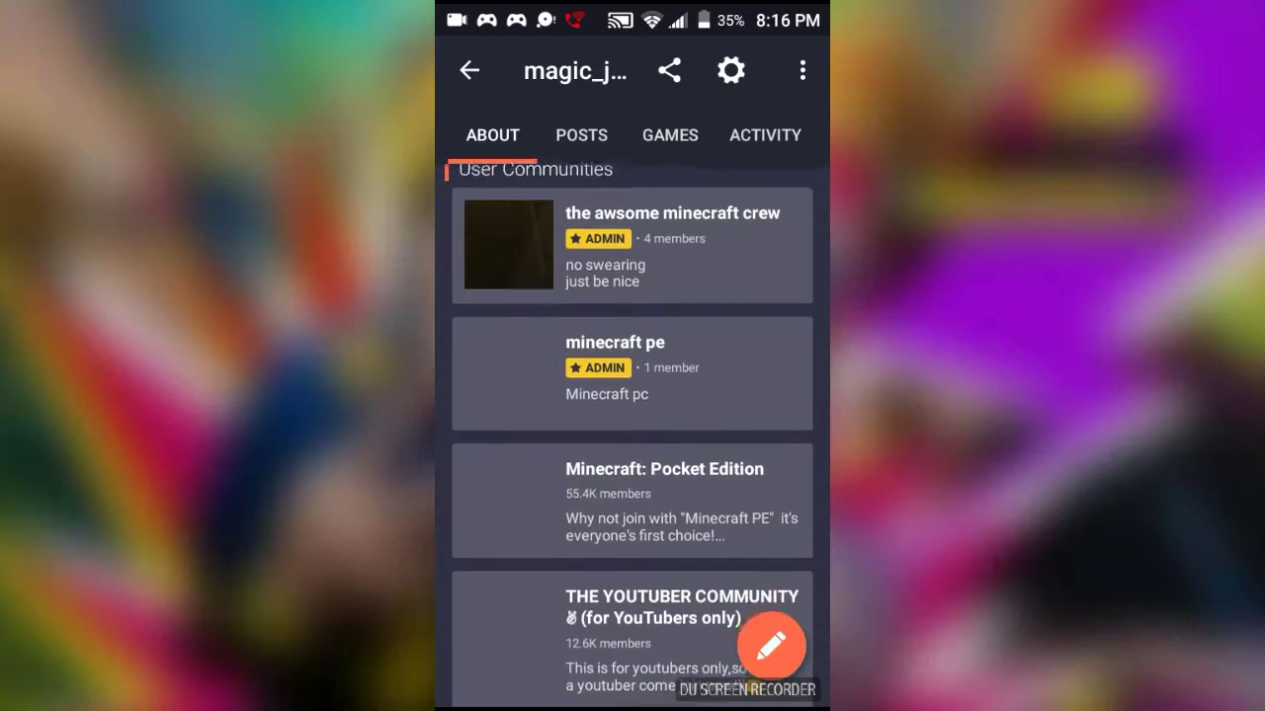
{"action": "scroll", "coordinate": [633, 445], "scroll_direction": "down", "scroll_amount": 3}
{"action": "scroll", "coordinate": [632, 445], "scroll_direction": "down", "scroll_amount": 2}
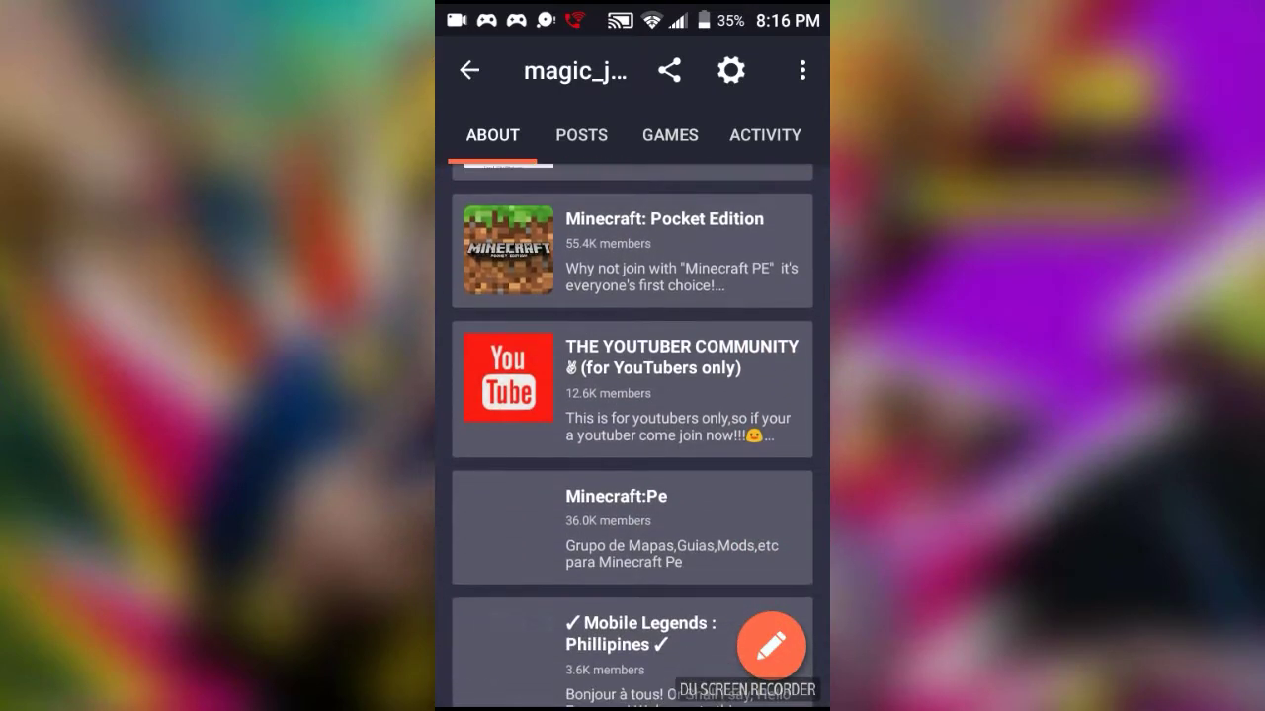
{"action": "scroll", "coordinate": [632, 445], "scroll_direction": "down", "scroll_amount": 3}
{"action": "scroll", "coordinate": [632, 445], "scroll_direction": "down", "scroll_amount": 3}
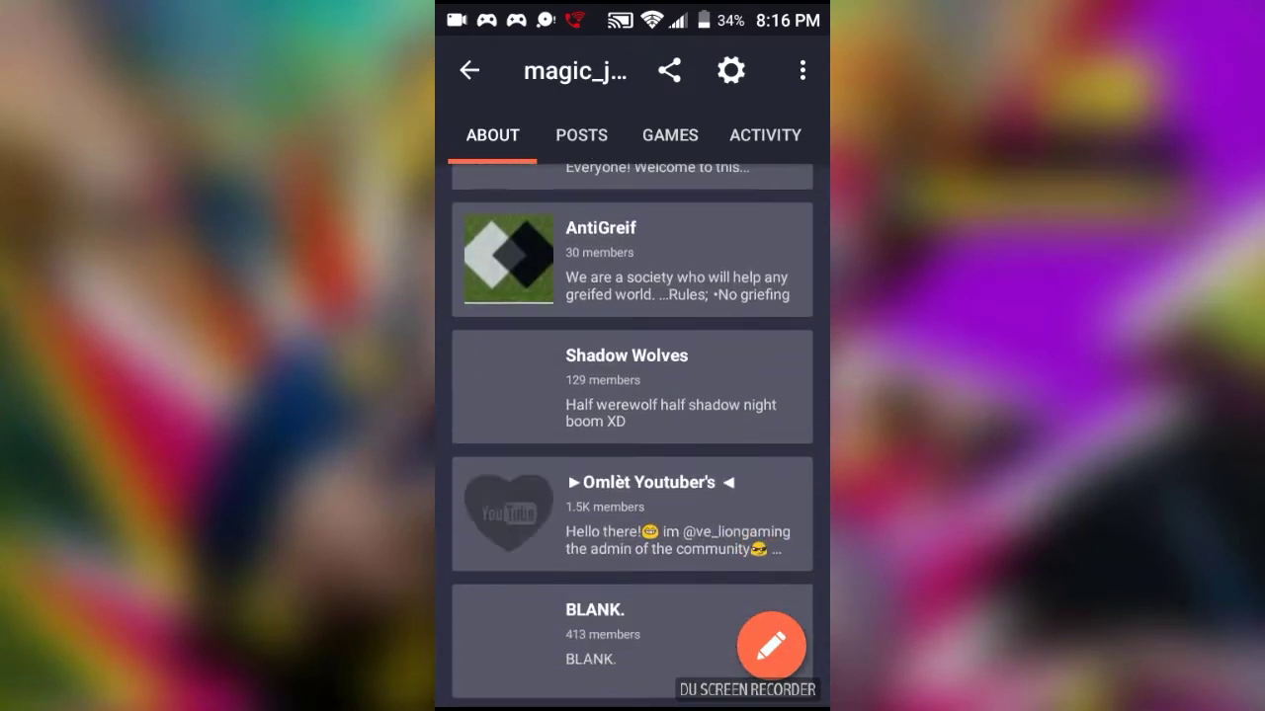
{"action": "scroll", "coordinate": [632, 445], "scroll_direction": "down", "scroll_amount": 2}
{"action": "scroll", "coordinate": [633, 444], "scroll_direction": "down", "scroll_amount": 3}
{"action": "scroll", "coordinate": [633, 445], "scroll_direction": "down", "scroll_amount": 3}
{"action": "scroll", "coordinate": [632, 445], "scroll_direction": "down", "scroll_amount": 2}
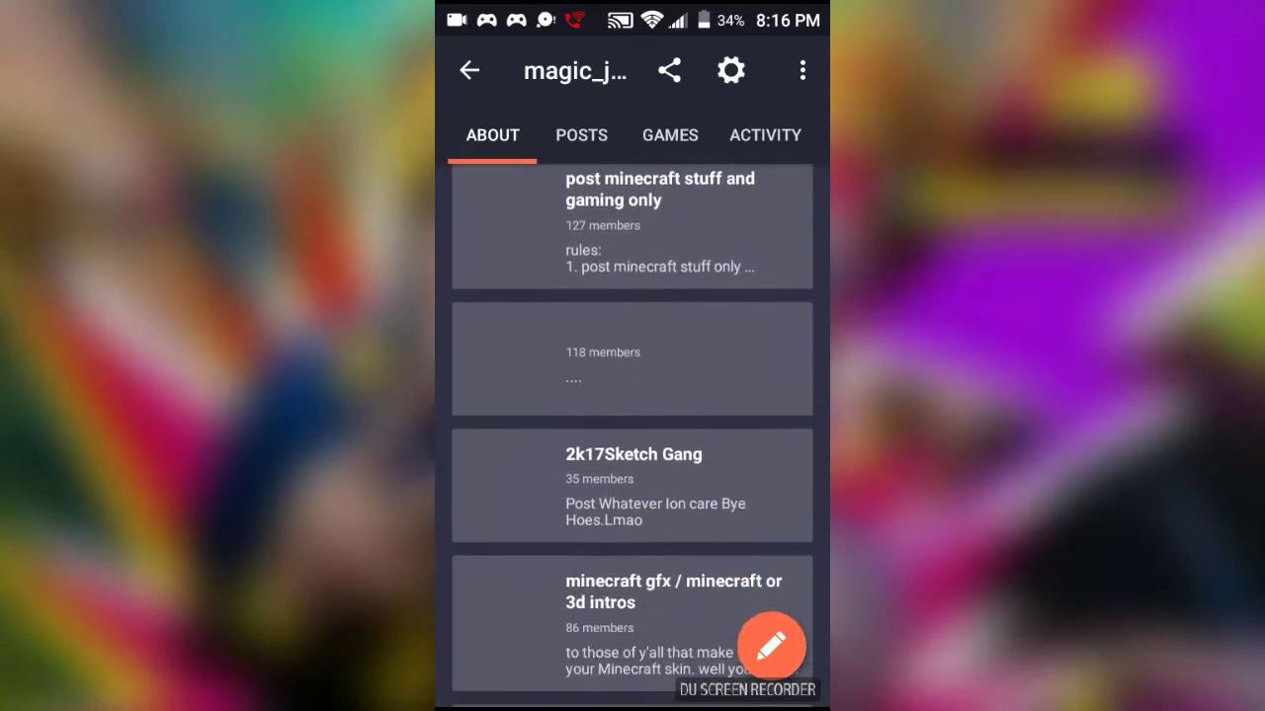
{"action": "scroll", "coordinate": [632, 445], "scroll_direction": "down", "scroll_amount": 2}
{"action": "scroll", "coordinate": [632, 445], "scroll_direction": "down", "scroll_amount": 3}
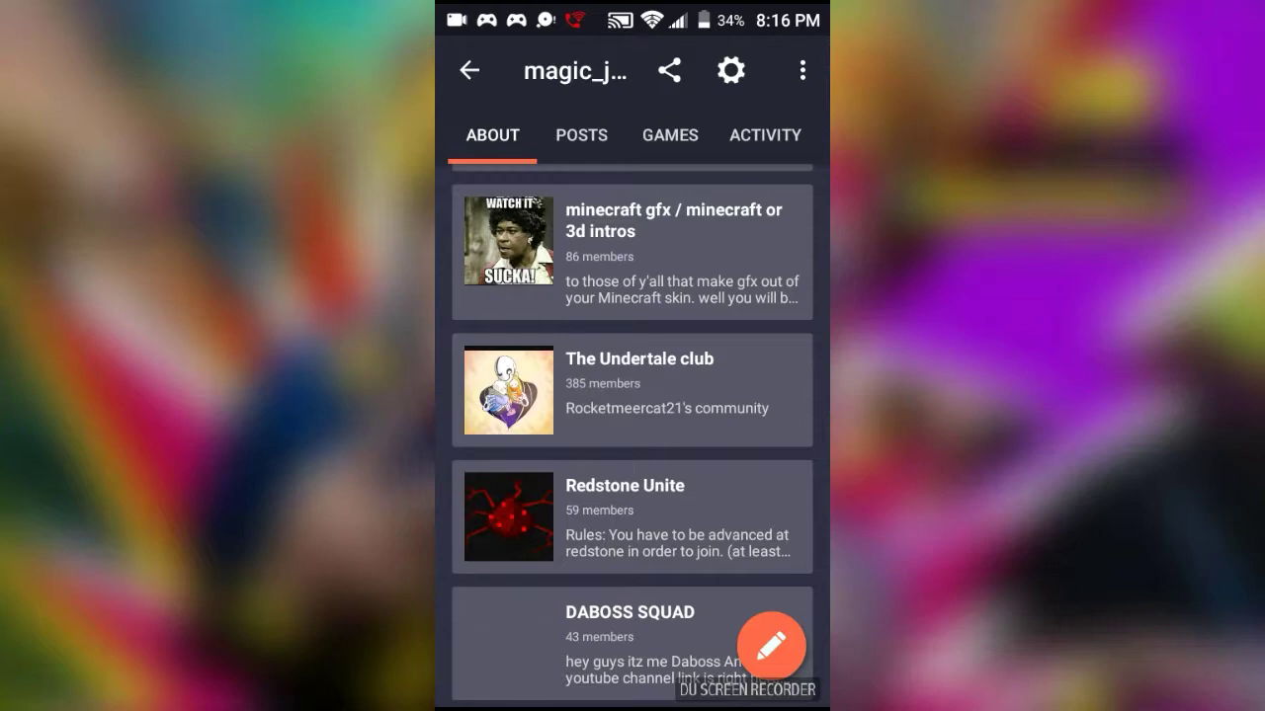
Leave the profile's User Communities list and return to the Home screen
{"action": "key", "text": "Escape"}
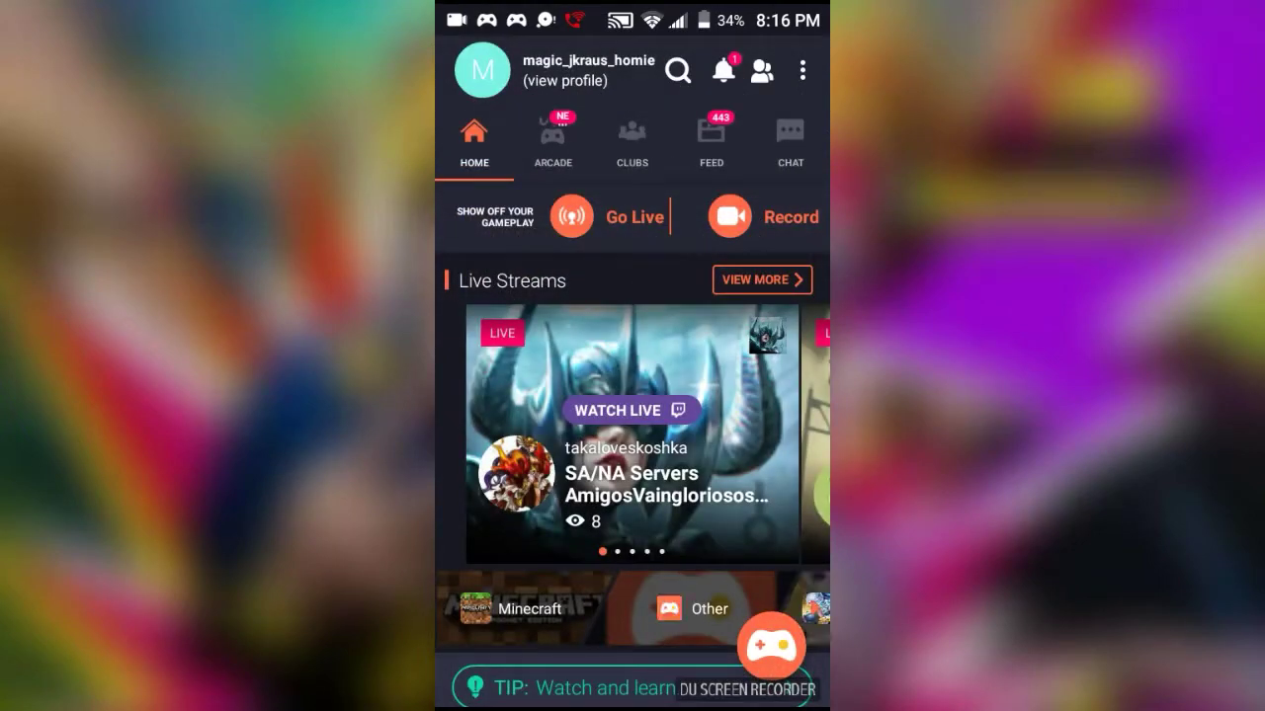
Open the Notifications list, look through it, and close it again
{"action": "left_click", "coordinate": [723, 70]}
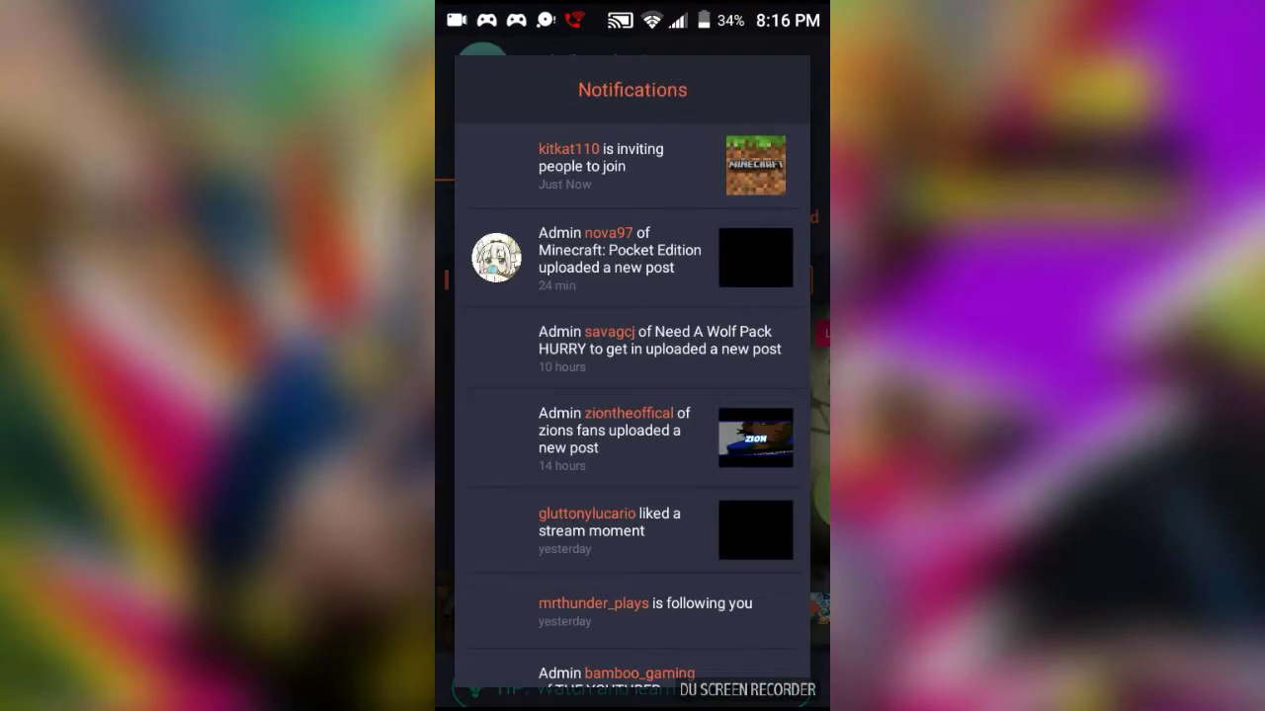
{"action": "scroll", "coordinate": [632, 395], "scroll_direction": "down", "scroll_amount": 3}
{"action": "scroll", "coordinate": [632, 395], "scroll_direction": "down", "scroll_amount": 5}
{"action": "scroll", "coordinate": [633, 395], "scroll_direction": "down", "scroll_amount": 4}
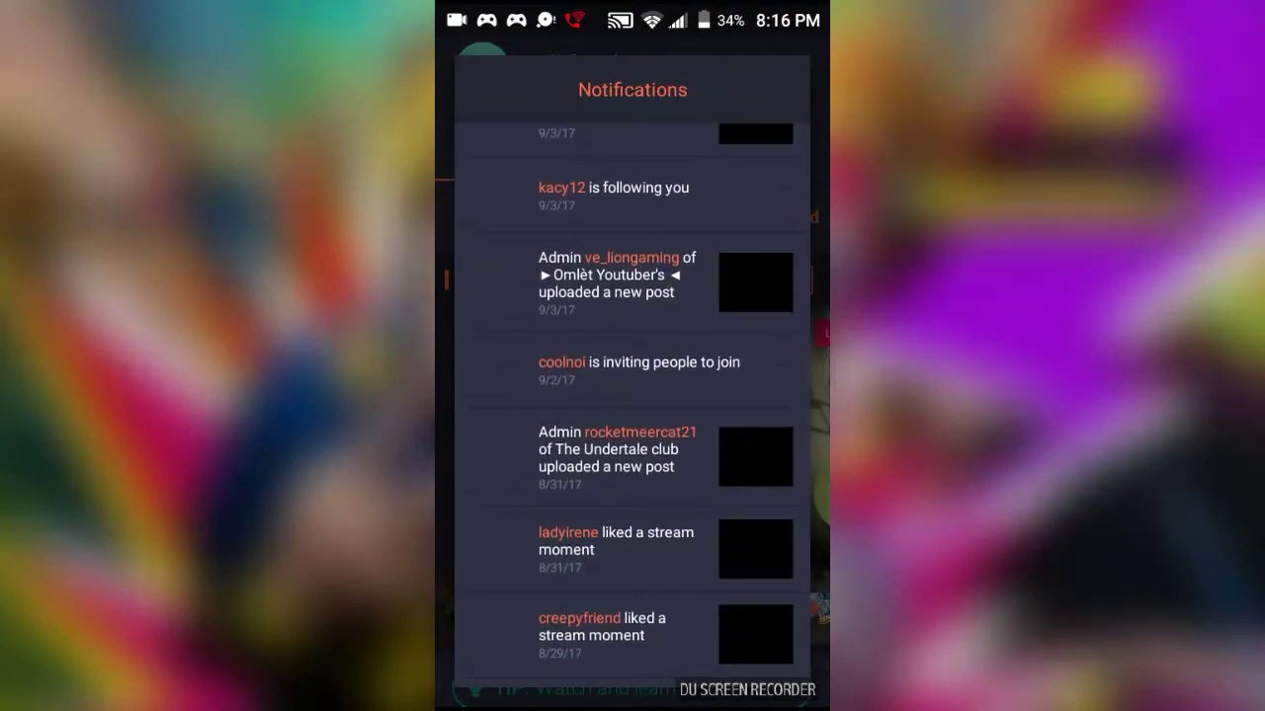
{"action": "scroll", "coordinate": [632, 395], "scroll_direction": "up", "scroll_amount": 4}
{"action": "scroll", "coordinate": [632, 396], "scroll_direction": "down", "scroll_amount": 3}
{"action": "scroll", "coordinate": [633, 395], "scroll_direction": "down", "scroll_amount": 4}
{"action": "scroll", "coordinate": [633, 395], "scroll_direction": "down", "scroll_amount": 4}
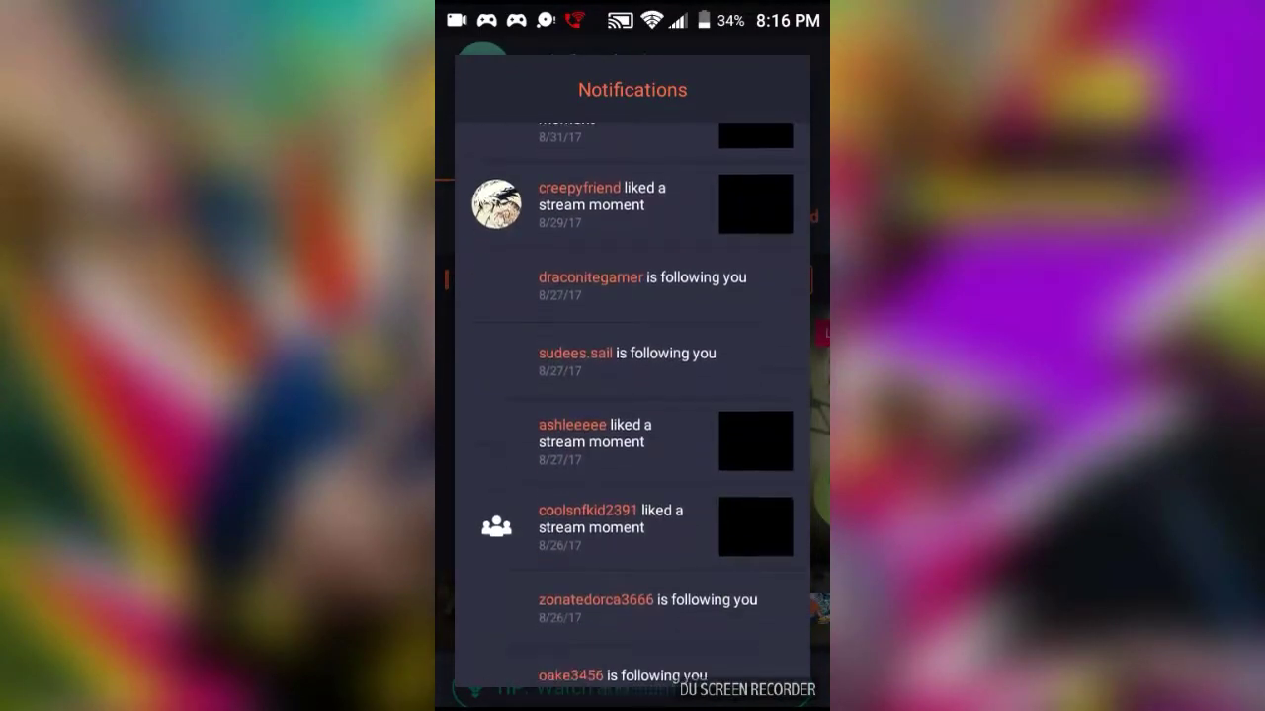
{"action": "scroll", "coordinate": [632, 395], "scroll_direction": "down", "scroll_amount": 3}
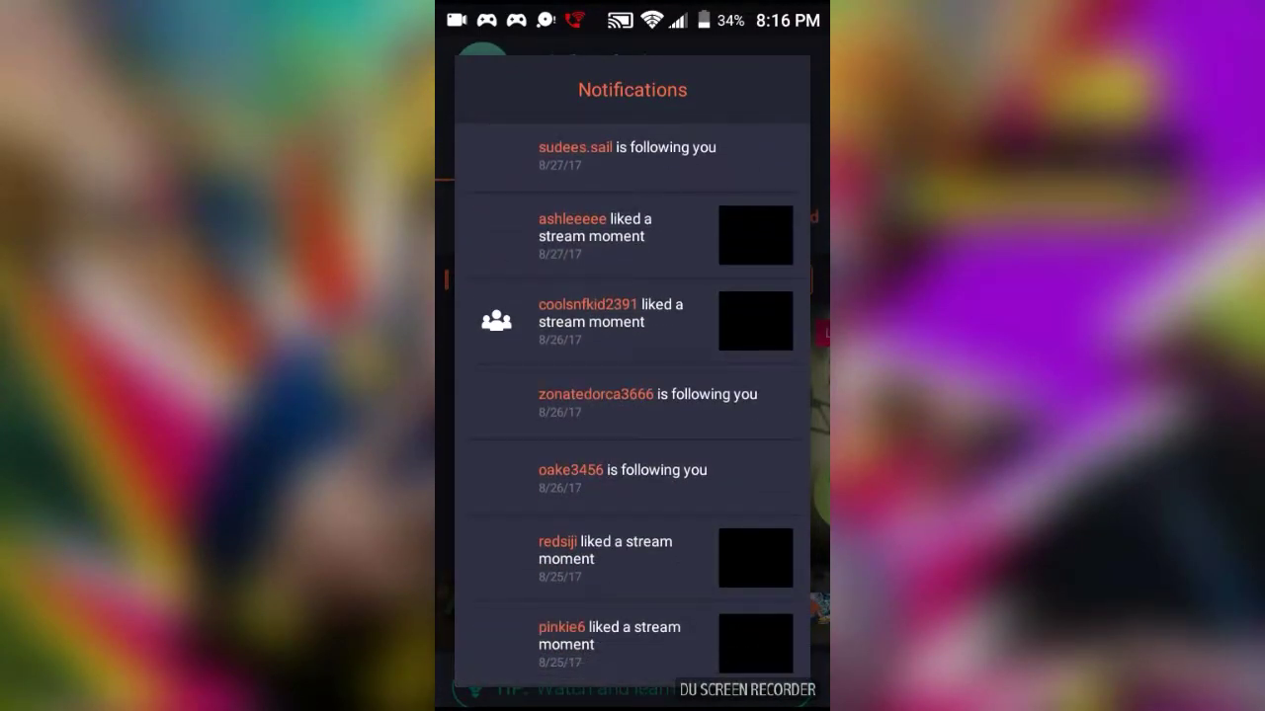
{"action": "key", "text": "Escape"}
{"action": "scroll", "coordinate": [633, 445], "scroll_direction": "down", "scroll_amount": 5}
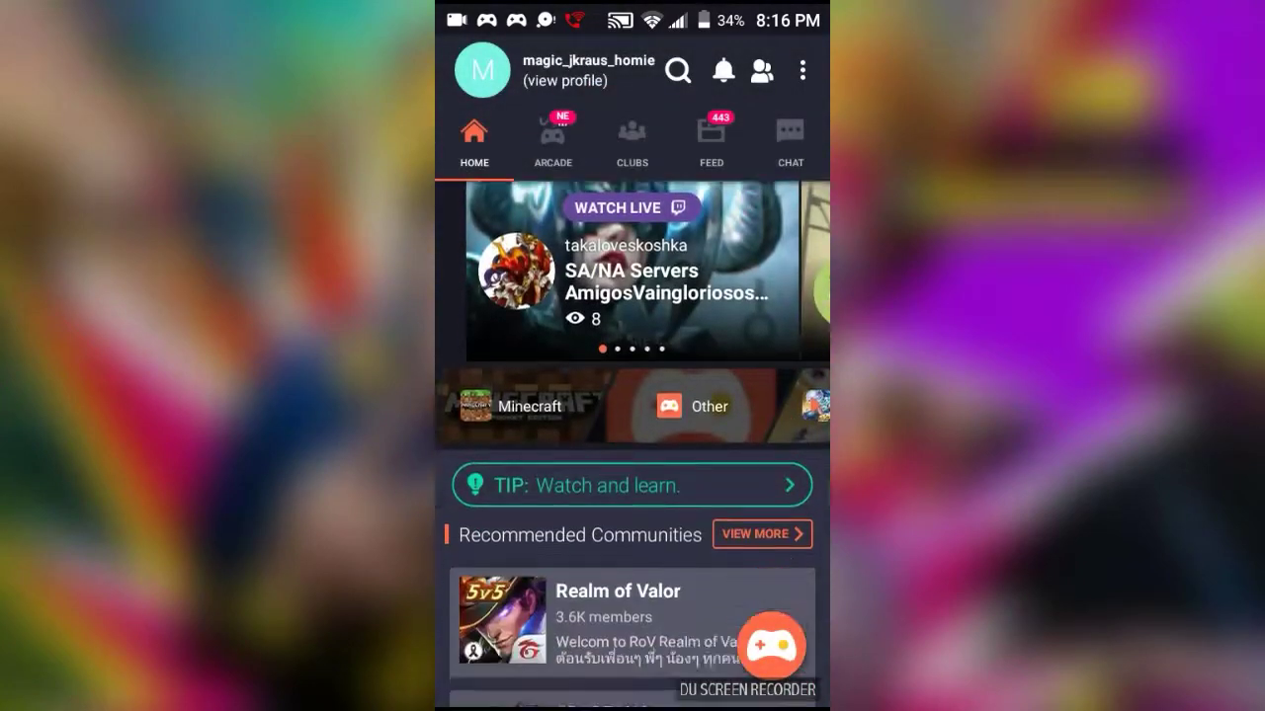
{"action": "scroll", "coordinate": [633, 444], "scroll_direction": "down", "scroll_amount": 3}
{"action": "scroll", "coordinate": [632, 444], "scroll_direction": "down", "scroll_amount": 2}
{"action": "scroll", "coordinate": [632, 445], "scroll_direction": "down", "scroll_amount": 6}
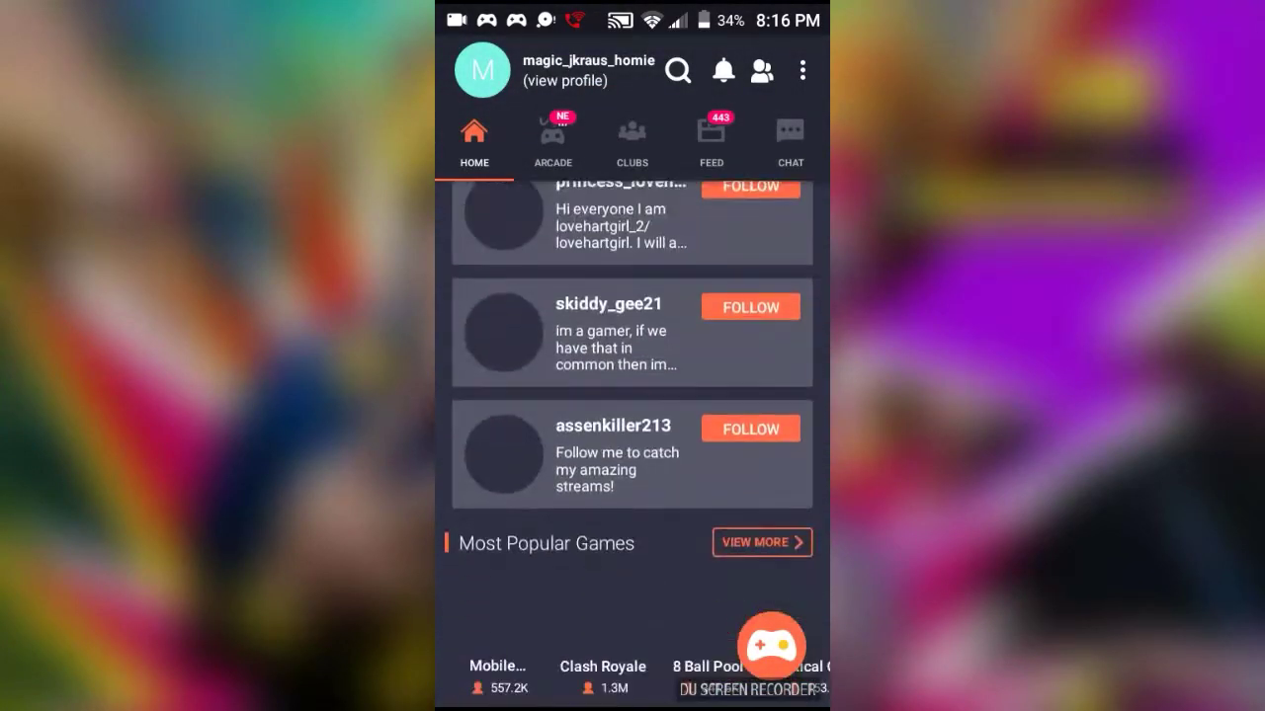
{"action": "scroll", "coordinate": [632, 445], "scroll_direction": "down", "scroll_amount": 3}
Visit the Arcade, Clubs, Feed and Chat tabs in turn, ending on Home
{"action": "left_click", "coordinate": [553, 143]}
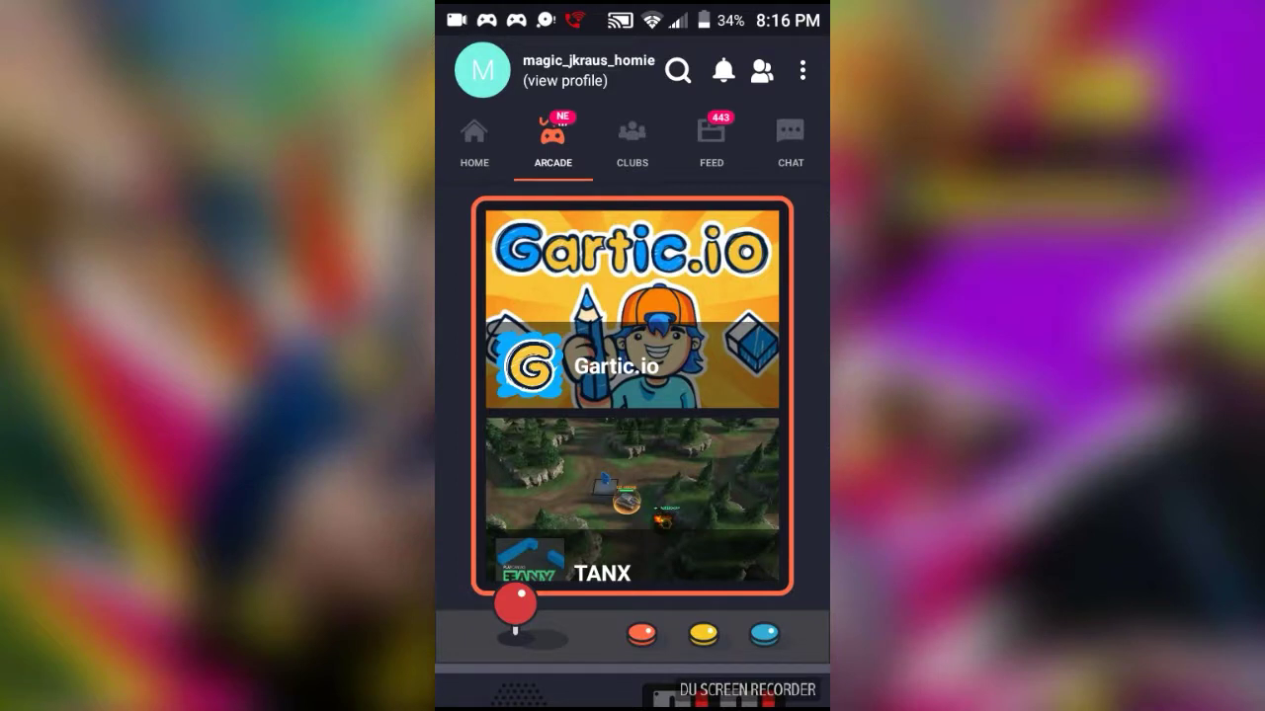
{"action": "scroll", "coordinate": [632, 395], "scroll_direction": "down", "scroll_amount": 3}
{"action": "scroll", "coordinate": [633, 395], "scroll_direction": "up", "scroll_amount": 3}
{"action": "scroll", "coordinate": [633, 395], "scroll_direction": "down", "scroll_amount": 6}
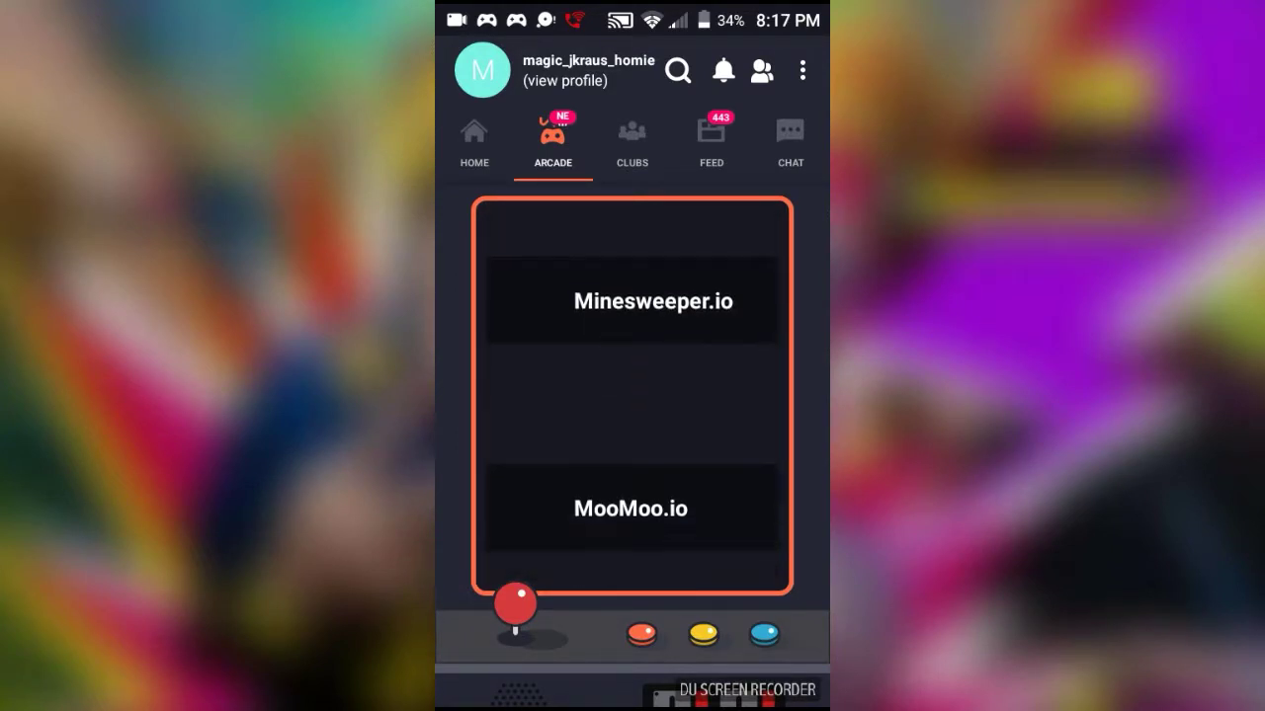
{"action": "scroll", "coordinate": [632, 395], "scroll_direction": "down", "scroll_amount": 3}
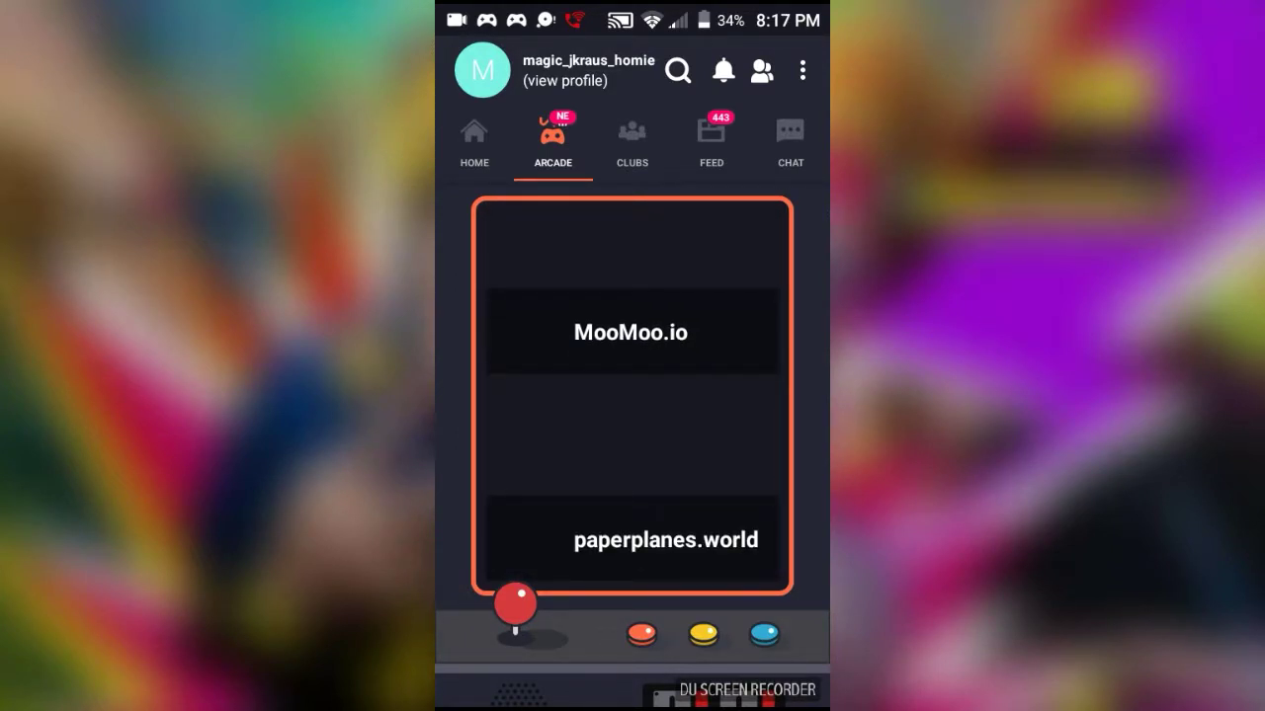
{"action": "scroll", "coordinate": [632, 395], "scroll_direction": "down", "scroll_amount": 3}
{"action": "scroll", "coordinate": [632, 395], "scroll_direction": "down", "scroll_amount": 3}
{"action": "scroll", "coordinate": [632, 396], "scroll_direction": "up", "scroll_amount": 1}
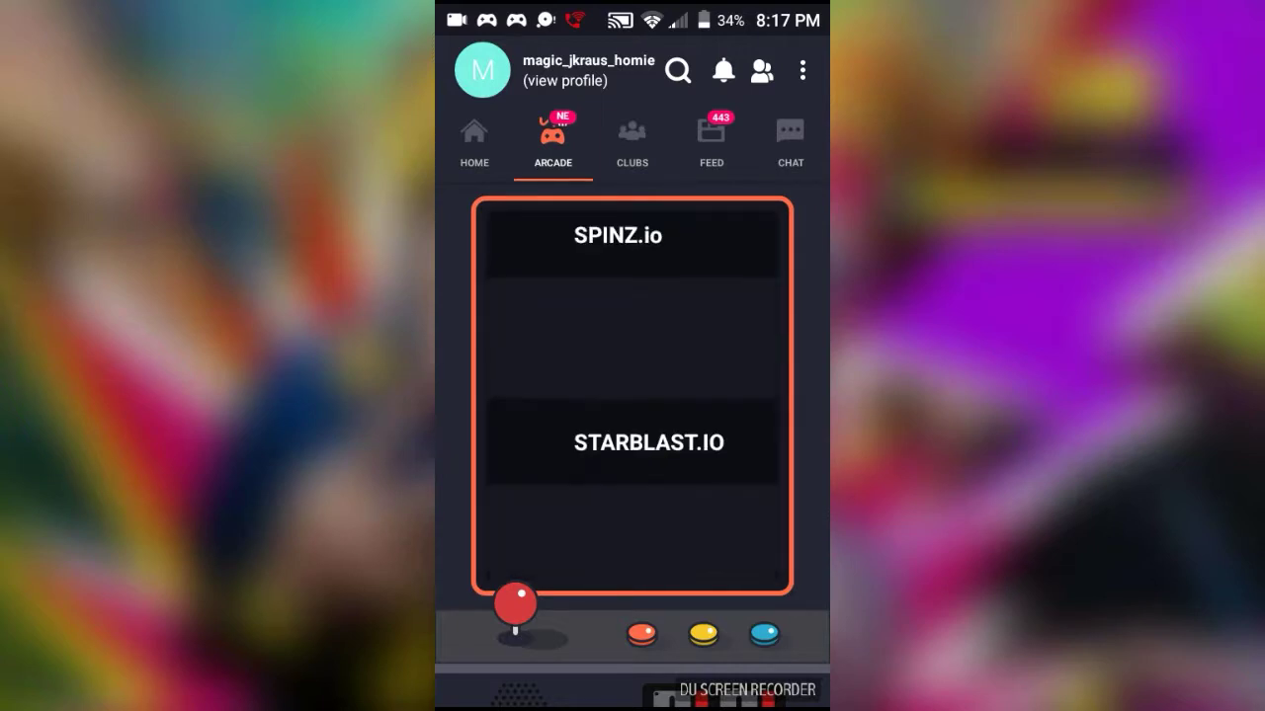
{"action": "scroll", "coordinate": [632, 395], "scroll_direction": "down", "scroll_amount": 3}
{"action": "scroll", "coordinate": [633, 396], "scroll_direction": "up", "scroll_amount": 3}
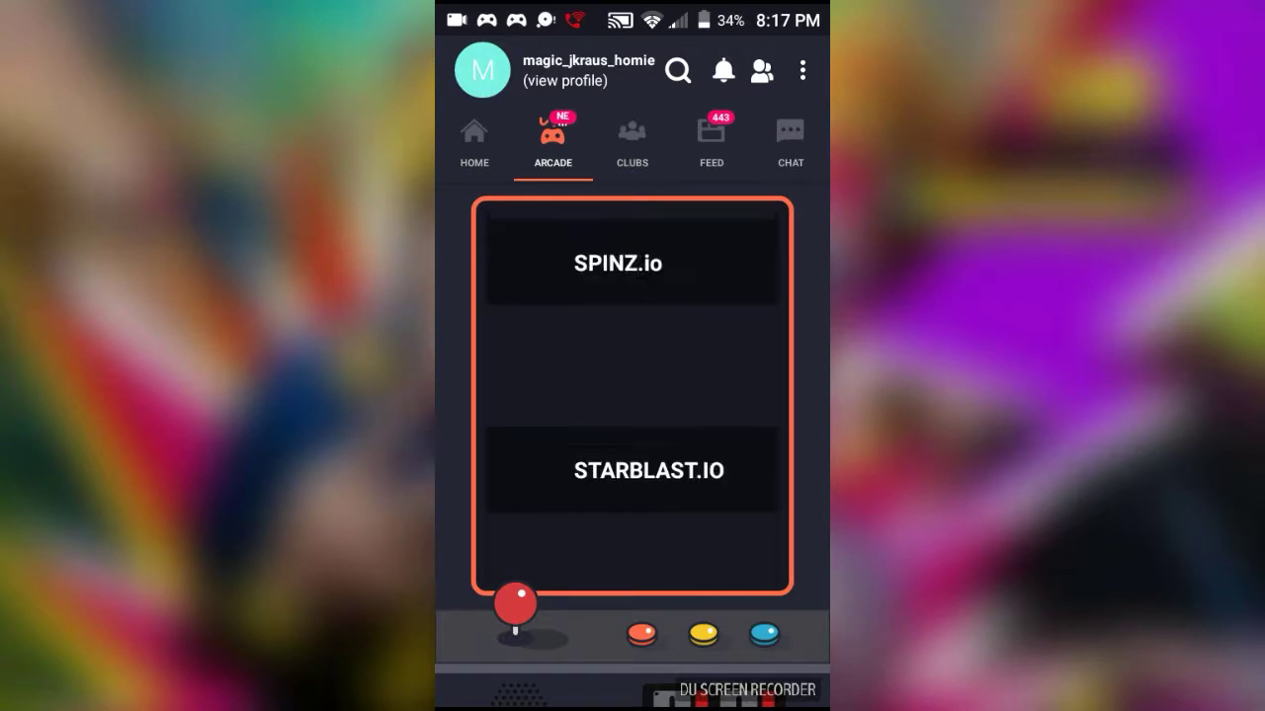
{"action": "left_click", "coordinate": [632, 141]}
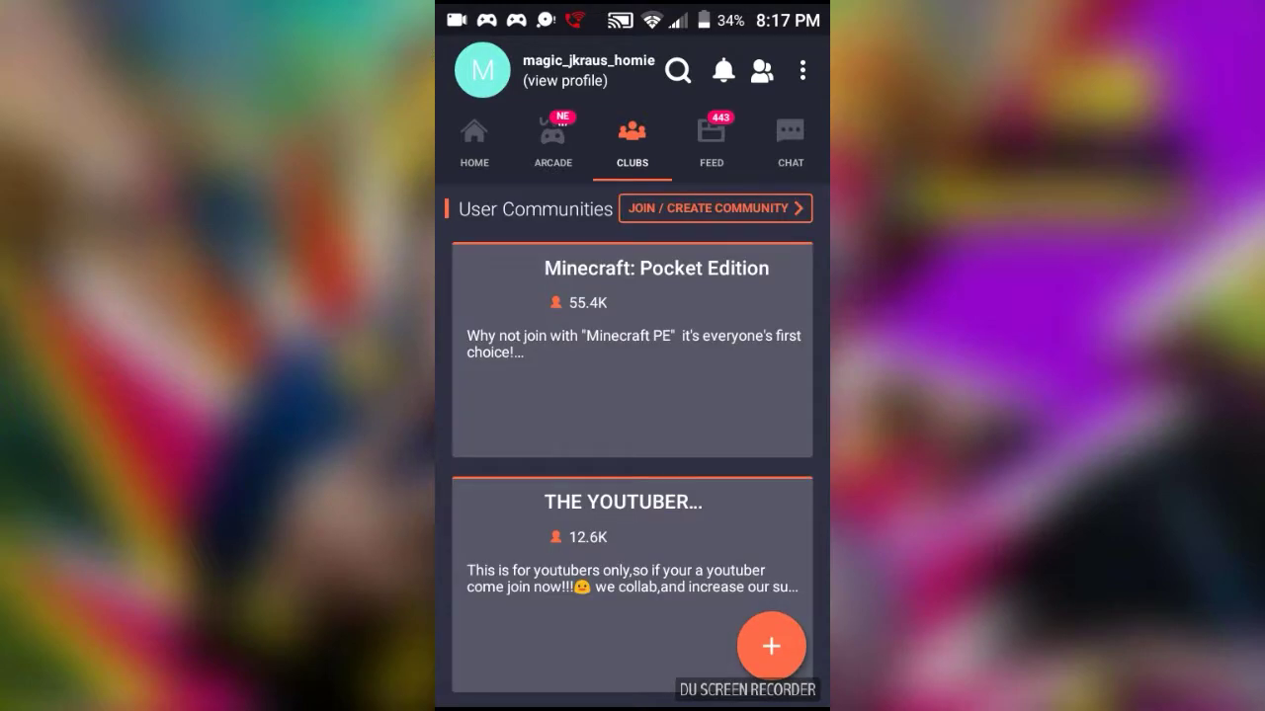
{"action": "left_click", "coordinate": [711, 142]}
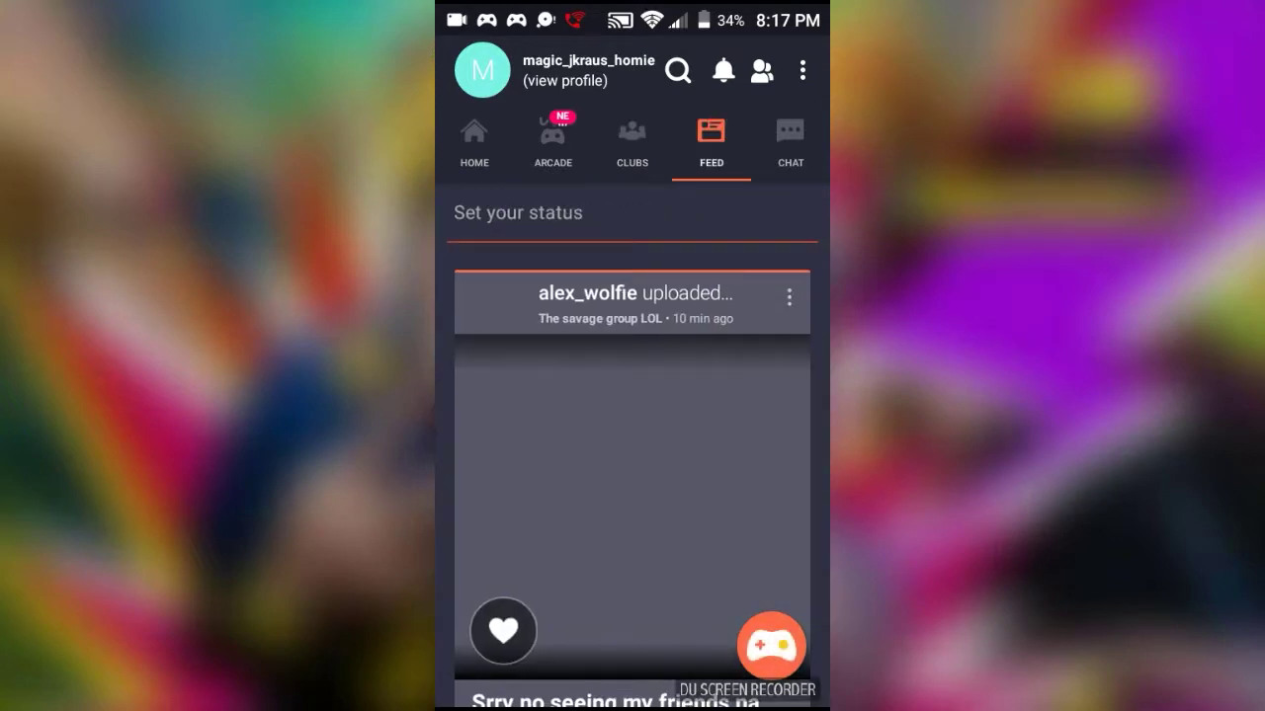
{"action": "scroll", "coordinate": [632, 445], "scroll_direction": "down", "scroll_amount": 5}
{"action": "scroll", "coordinate": [632, 445], "scroll_direction": "down", "scroll_amount": 3}
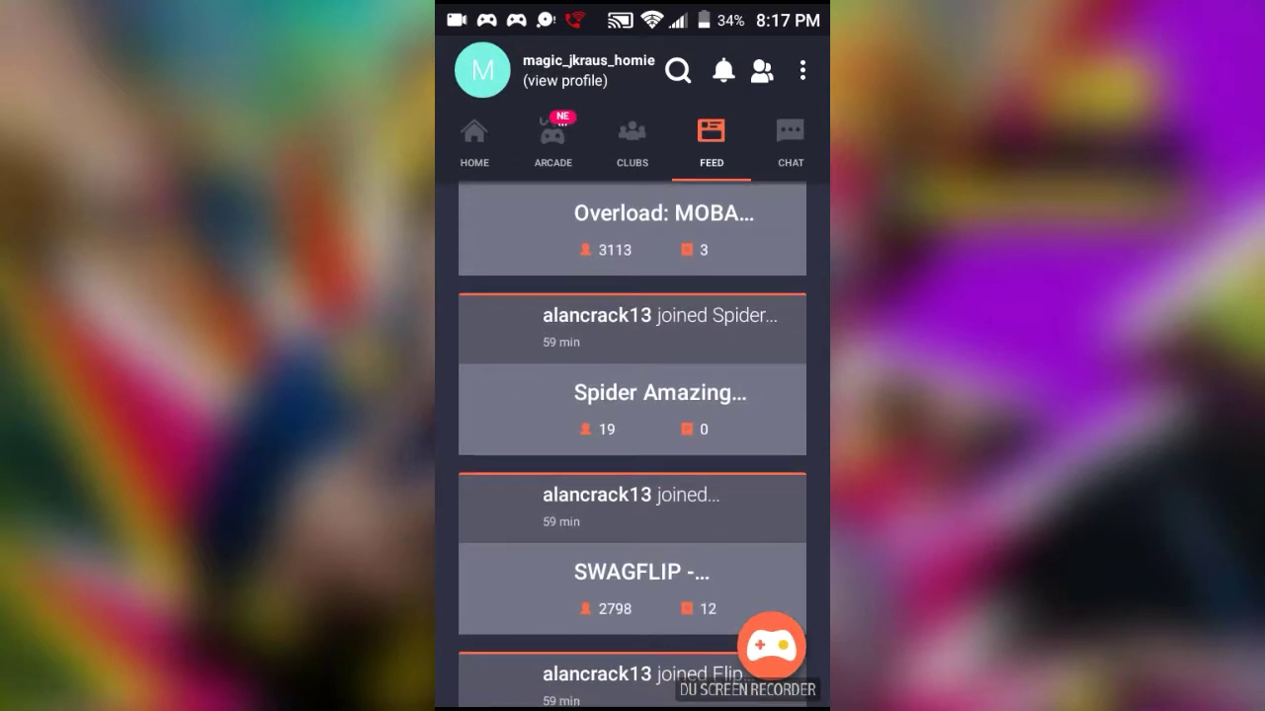
{"action": "left_click", "coordinate": [790, 142]}
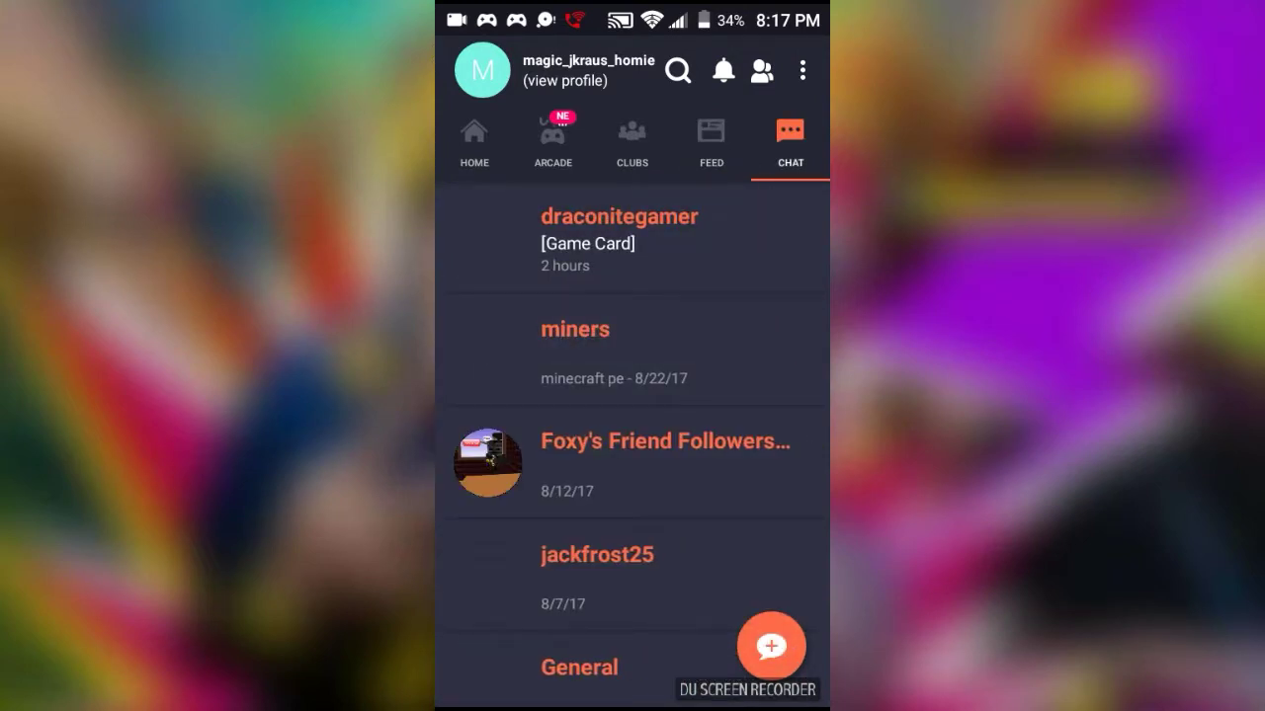
{"action": "left_click", "coordinate": [475, 141]}
{"action": "scroll", "coordinate": [632, 445], "scroll_direction": "up", "scroll_amount": 5}
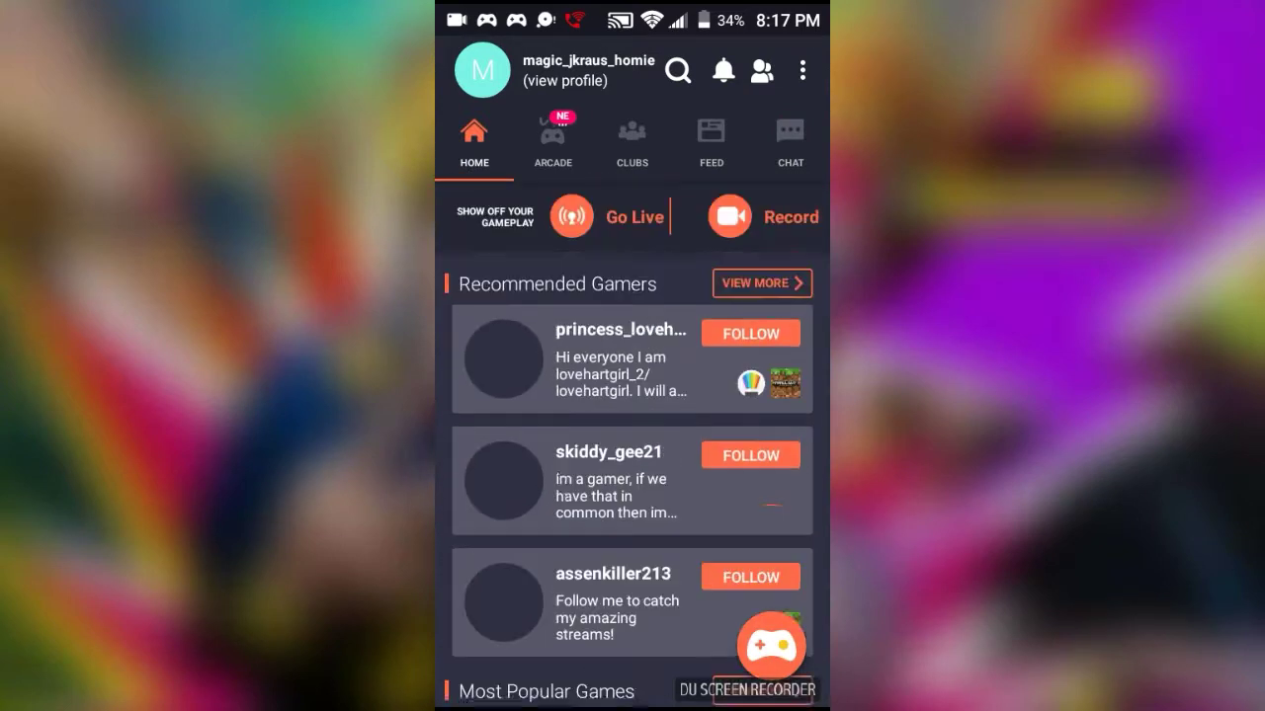
{"action": "scroll", "coordinate": [632, 444], "scroll_direction": "up", "scroll_amount": 5}
{"action": "scroll", "coordinate": [632, 445], "scroll_direction": "up", "scroll_amount": 5}
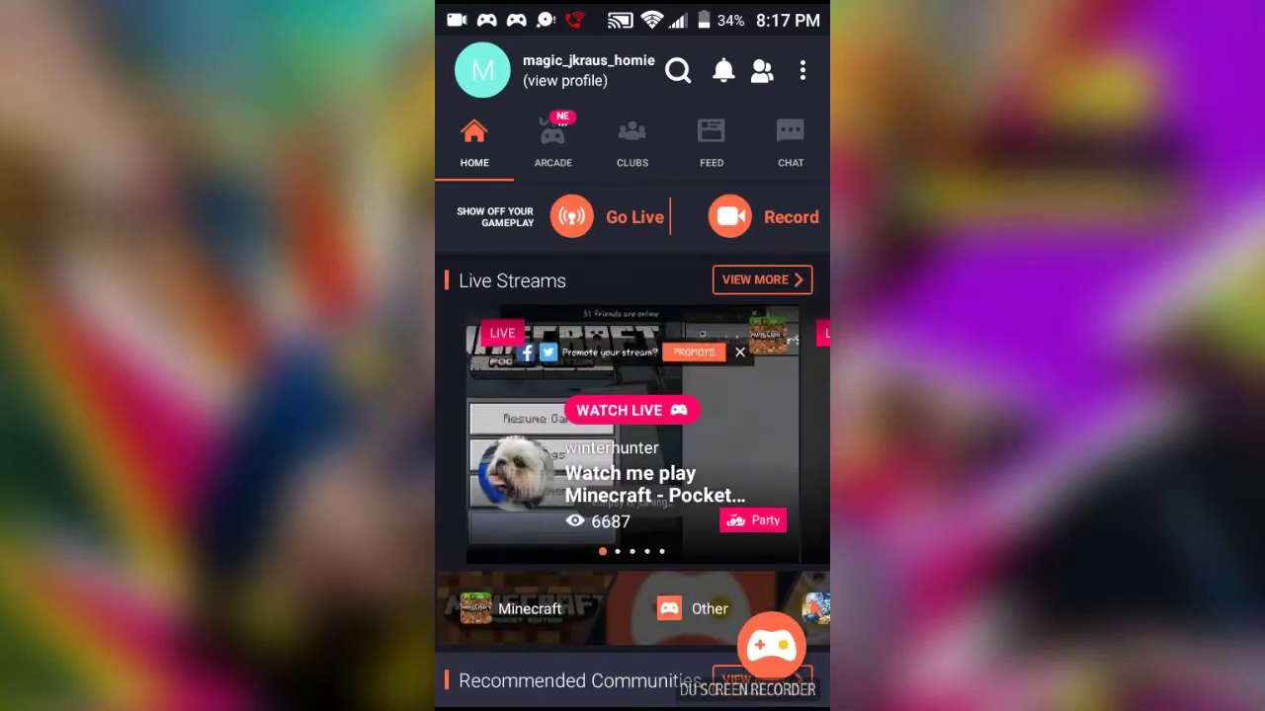
Open the three-dot overflow menu on Home and dismiss it
{"action": "left_click", "coordinate": [802, 69]}
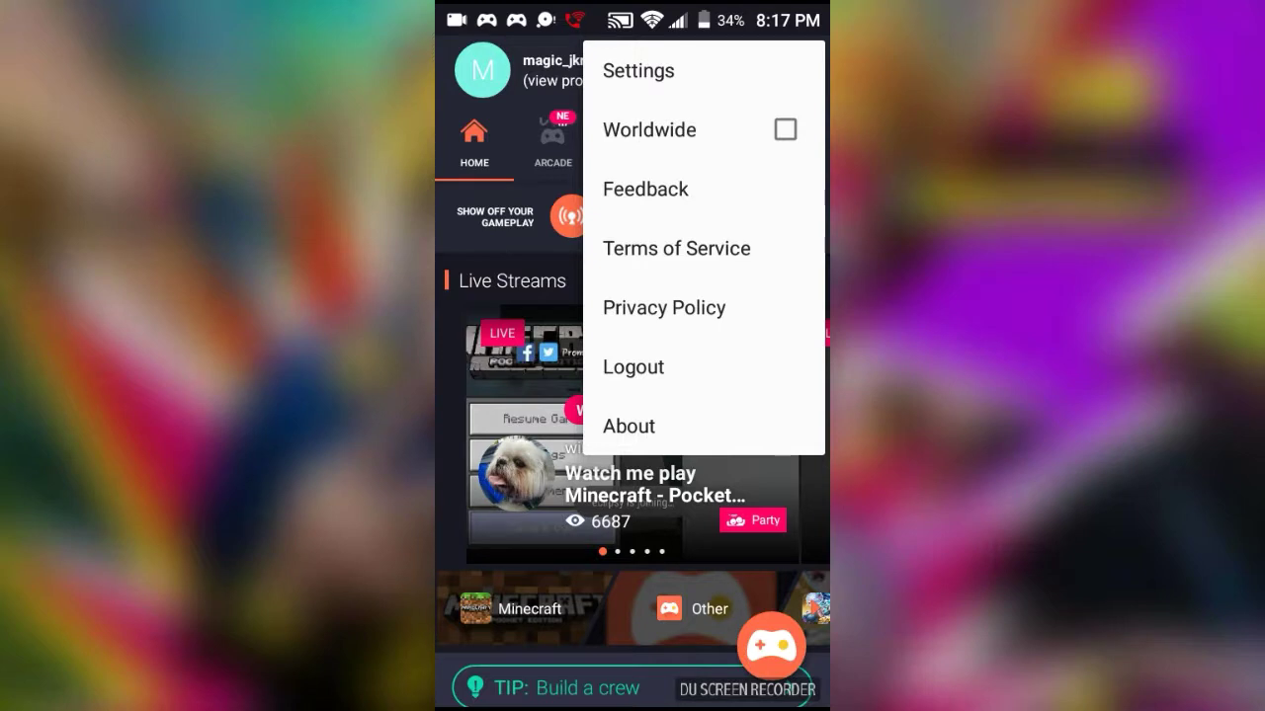
{"action": "key", "text": "Escape"}
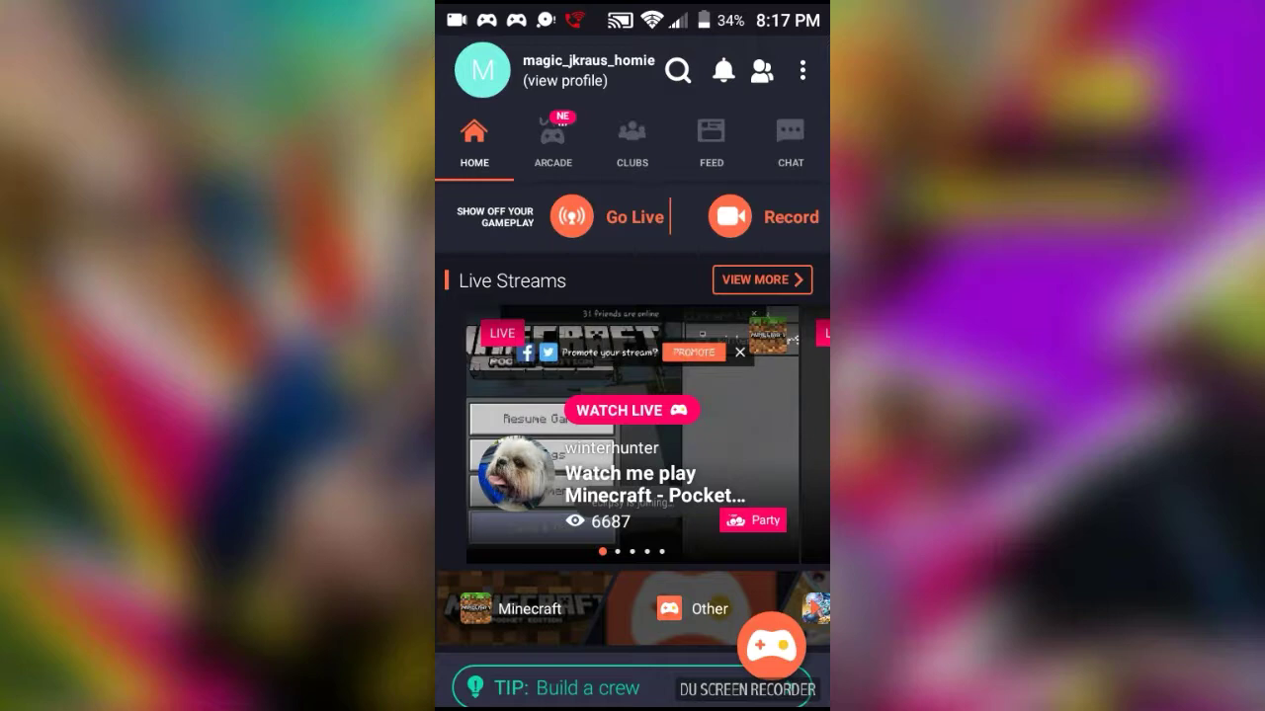
Go from Omlet Arcade's listing to the Play Store home, then to the phone's home screen
{"action": "key", "text": "alt+Tab"}
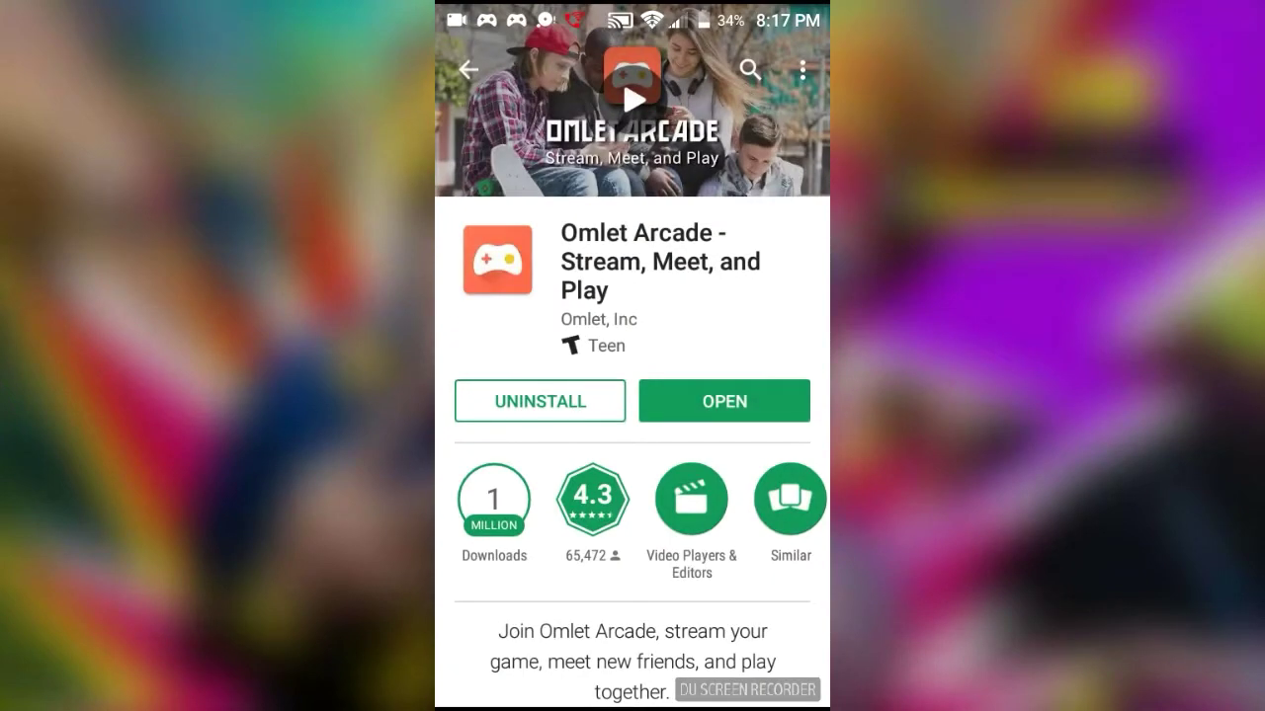
{"action": "key", "text": "Escape"}
{"action": "scroll", "coordinate": [632, 395], "scroll_direction": "down", "scroll_amount": 8}
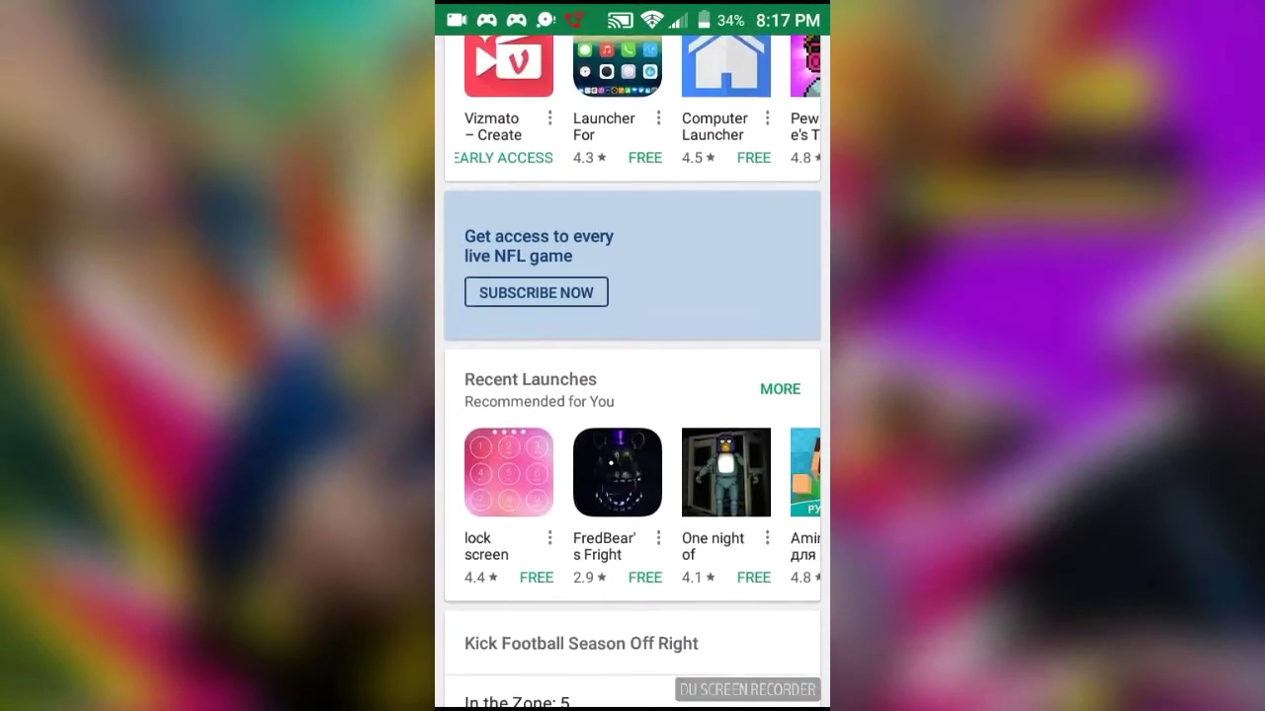
{"action": "scroll", "coordinate": [633, 396], "scroll_direction": "down", "scroll_amount": 8}
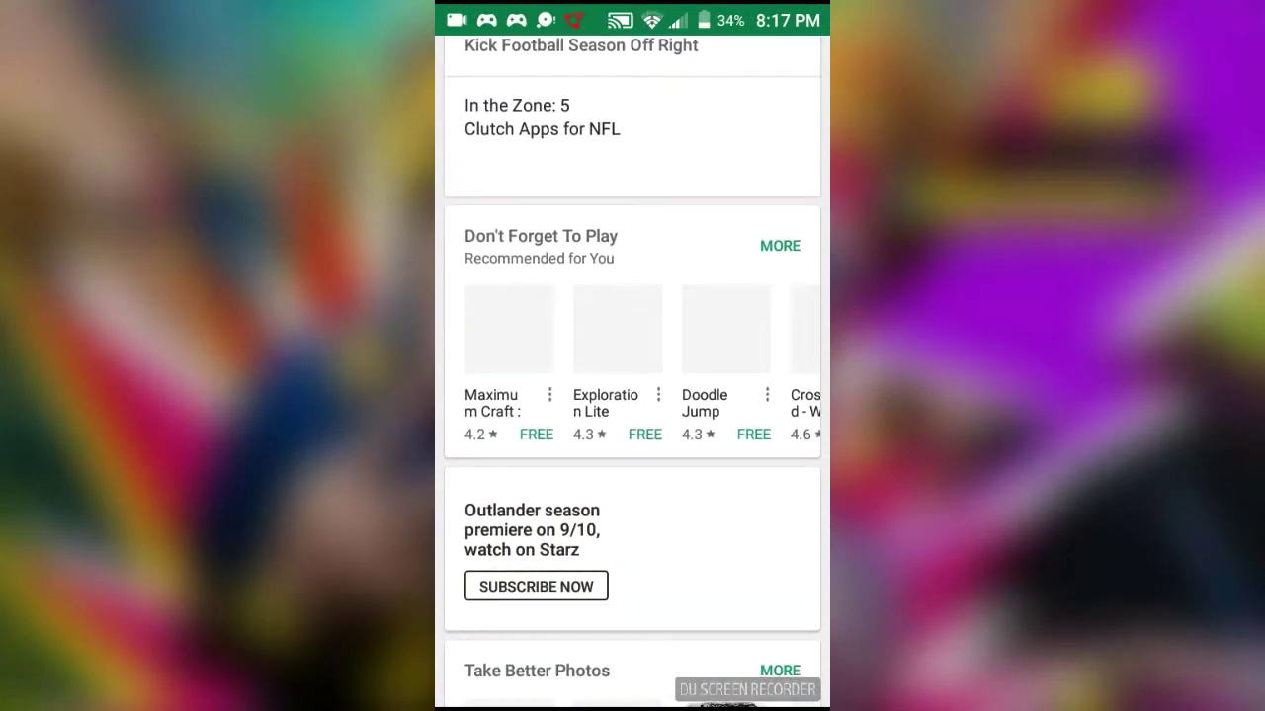
{"action": "scroll", "coordinate": [633, 395], "scroll_direction": "down", "scroll_amount": 4}
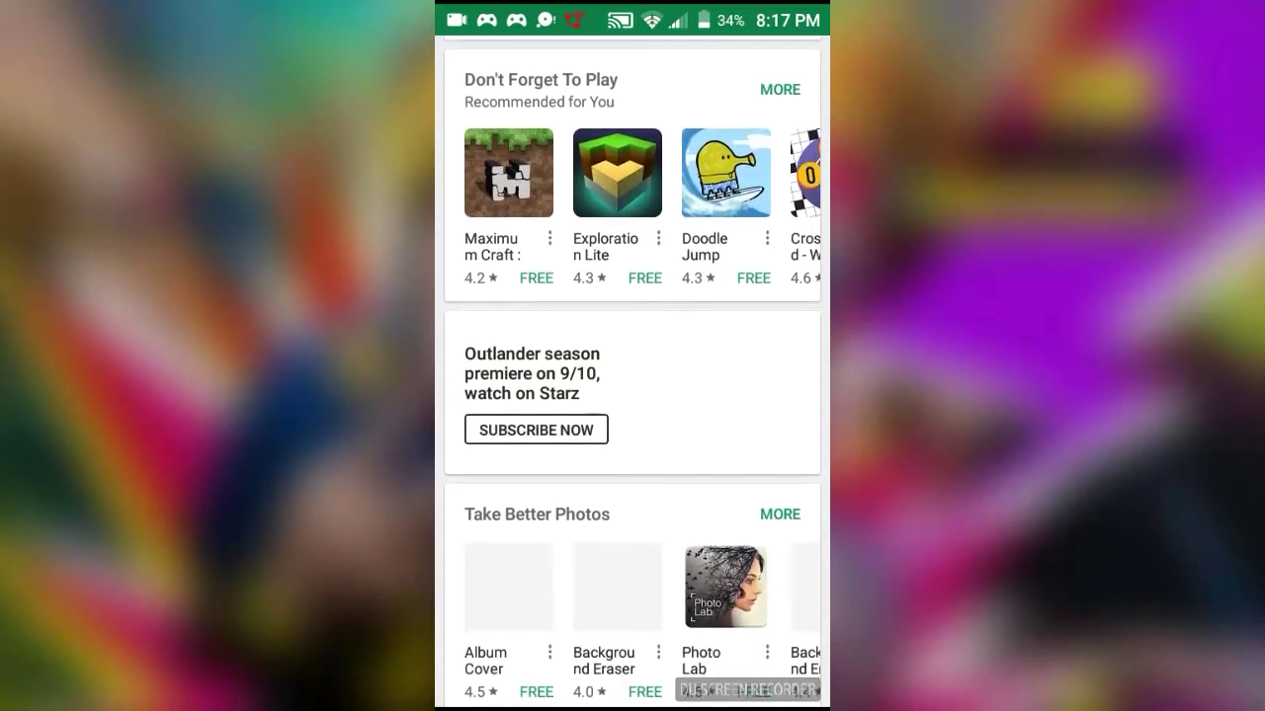
{"action": "scroll", "coordinate": [632, 395], "scroll_direction": "down", "scroll_amount": 4}
{"action": "scroll", "coordinate": [632, 395], "scroll_direction": "down", "scroll_amount": 4}
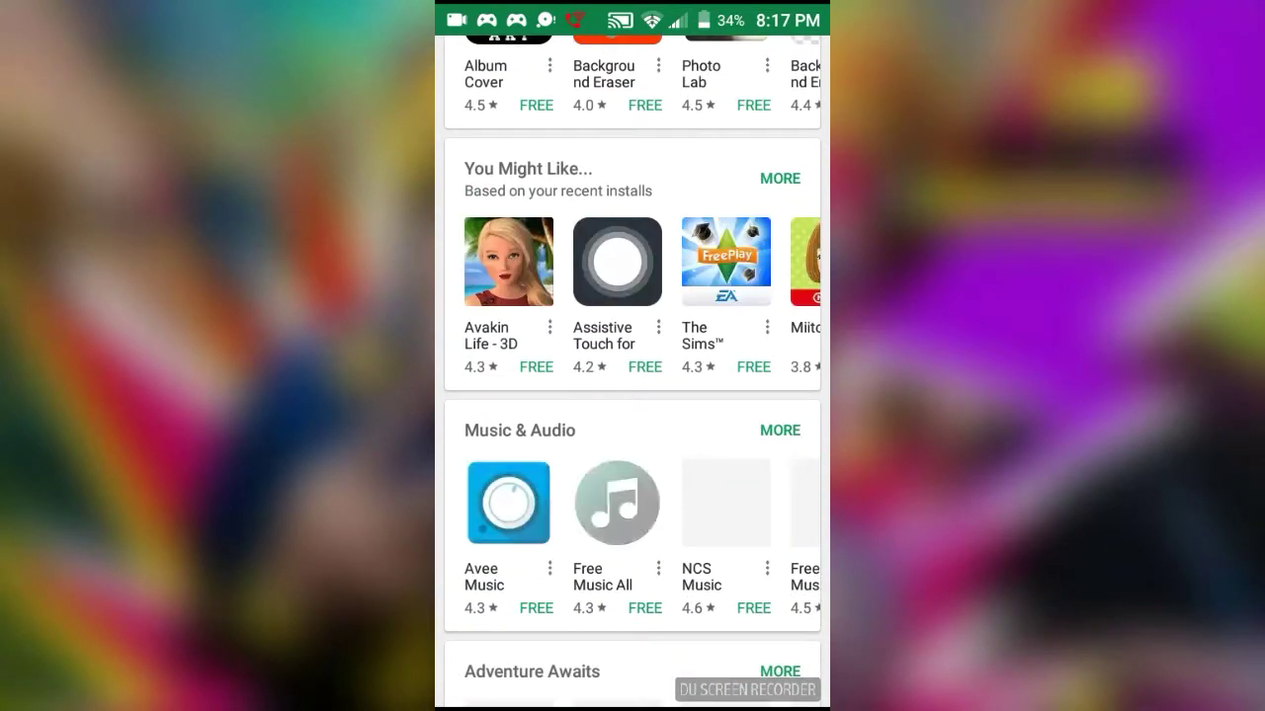
{"action": "scroll", "coordinate": [632, 395], "scroll_direction": "down", "scroll_amount": 5}
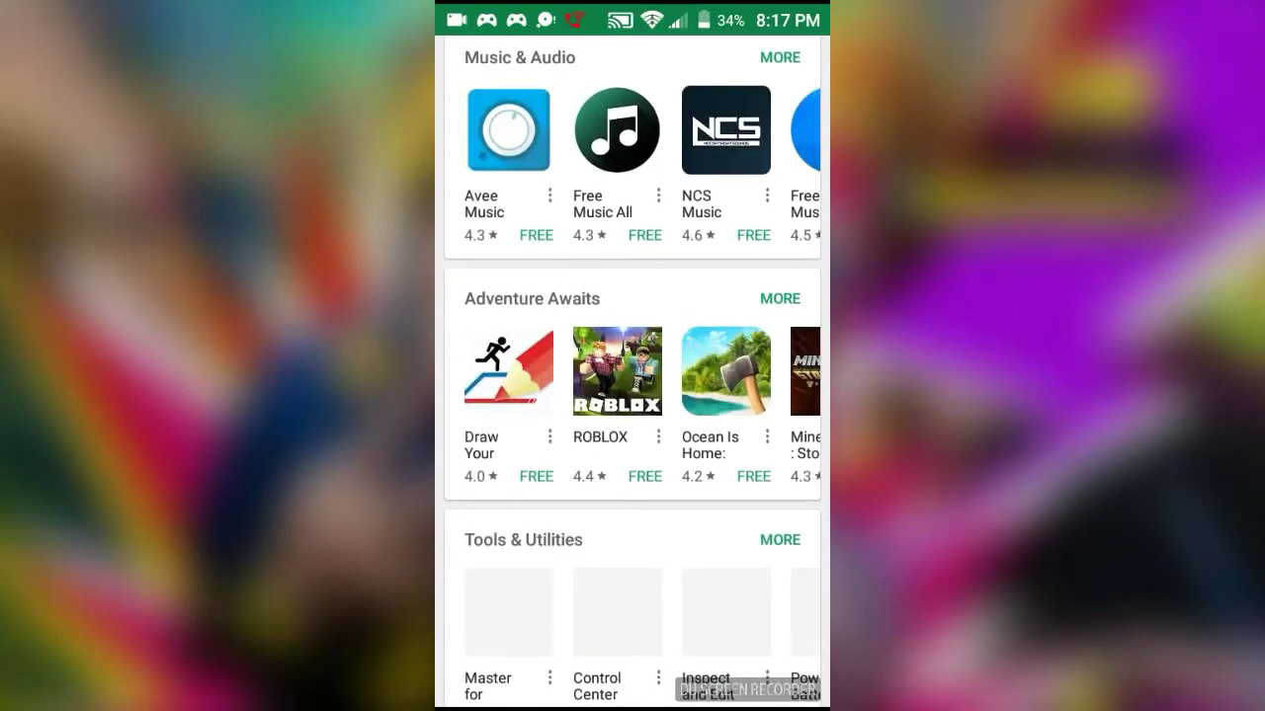
{"action": "scroll", "coordinate": [632, 372], "scroll_direction": "right", "scroll_amount": 3}
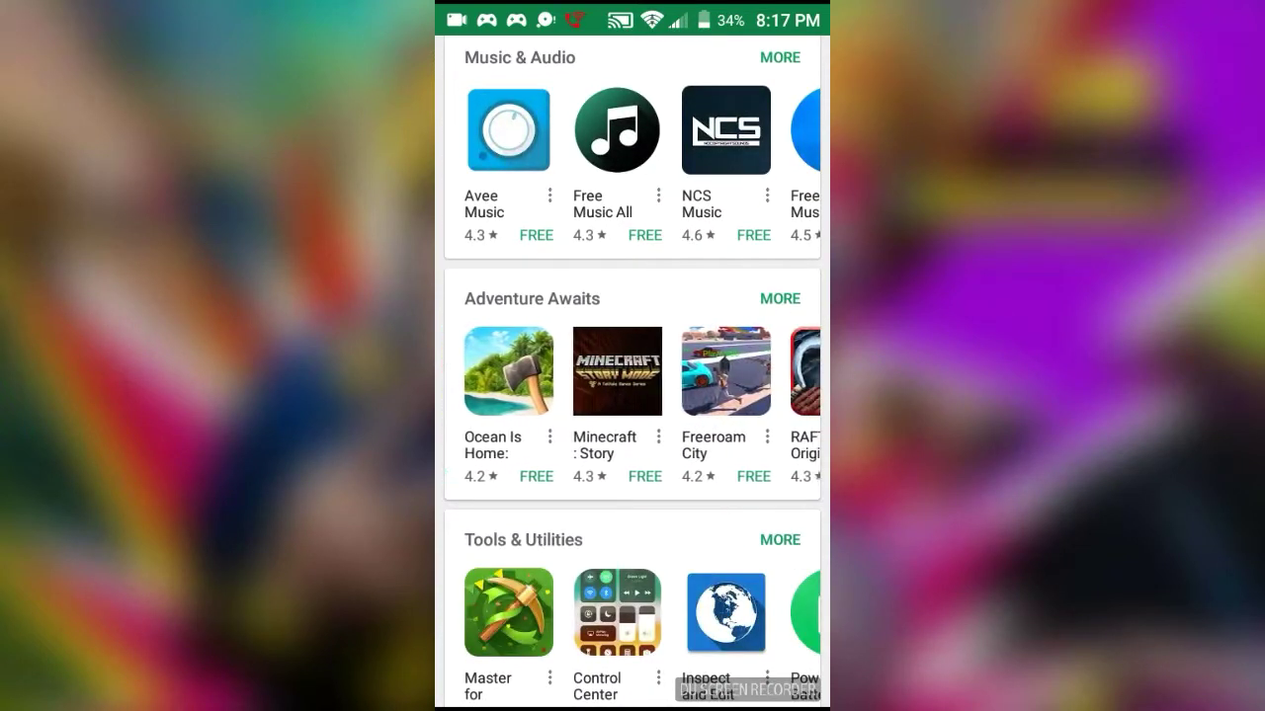
{"action": "scroll", "coordinate": [632, 372], "scroll_direction": "right", "scroll_amount": 3}
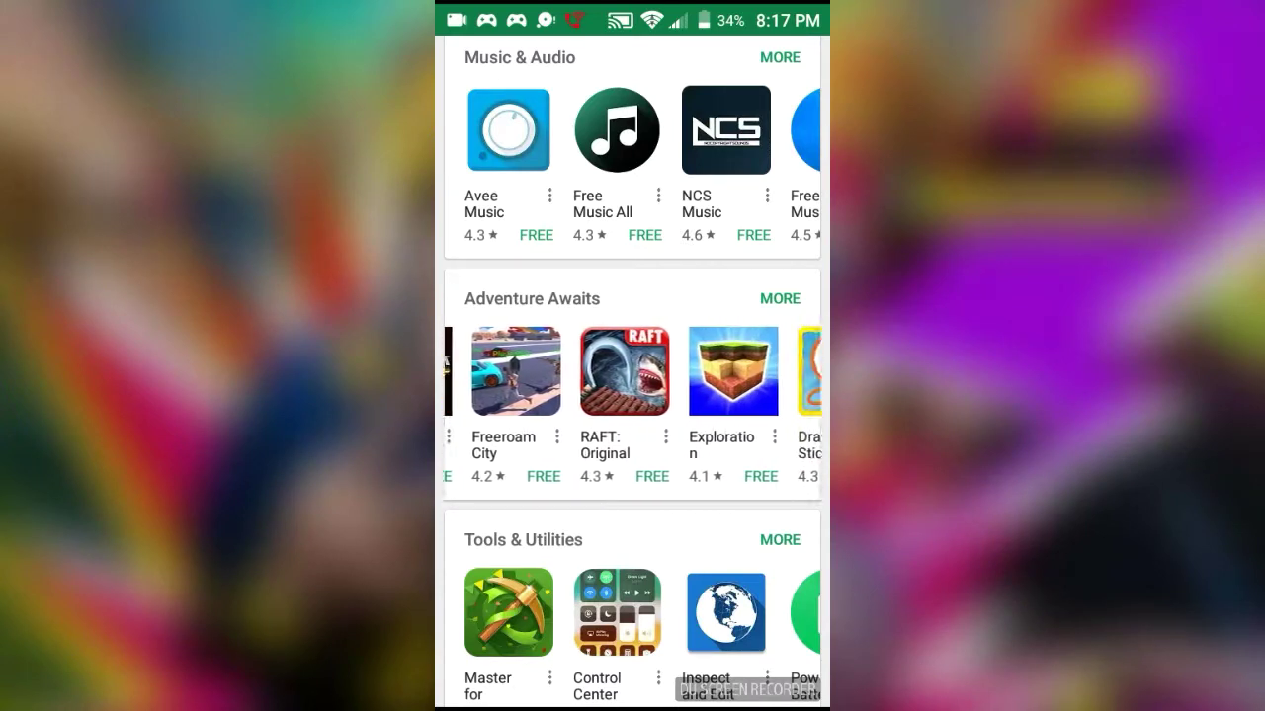
{"action": "scroll", "coordinate": [632, 372], "scroll_direction": "right", "scroll_amount": 3}
{"action": "scroll", "coordinate": [632, 371], "scroll_direction": "right", "scroll_amount": 3}
{"action": "scroll", "coordinate": [632, 371], "scroll_direction": "right", "scroll_amount": 2}
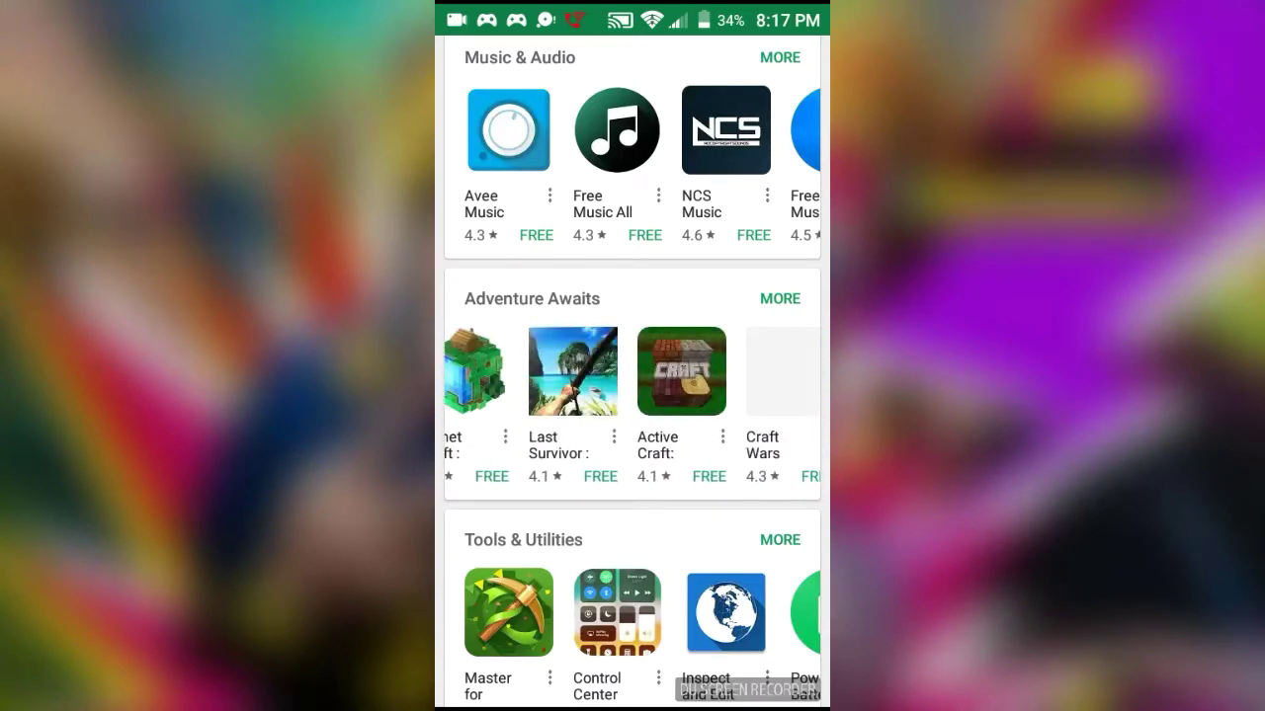
{"action": "scroll", "coordinate": [633, 372], "scroll_direction": "right", "scroll_amount": 3}
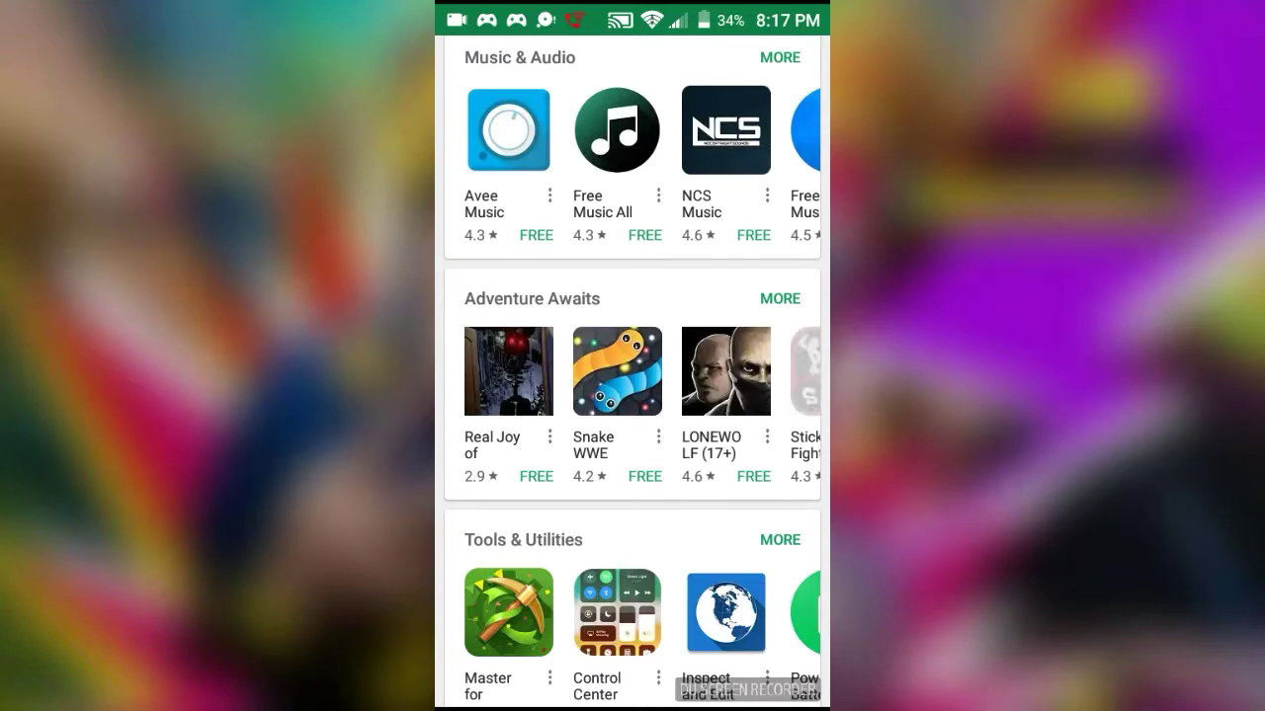
{"action": "key", "text": "Home"}
Open Android Settings from the app drawer and pull down the notification shade
{"action": "left_click", "coordinate": [631, 660]}
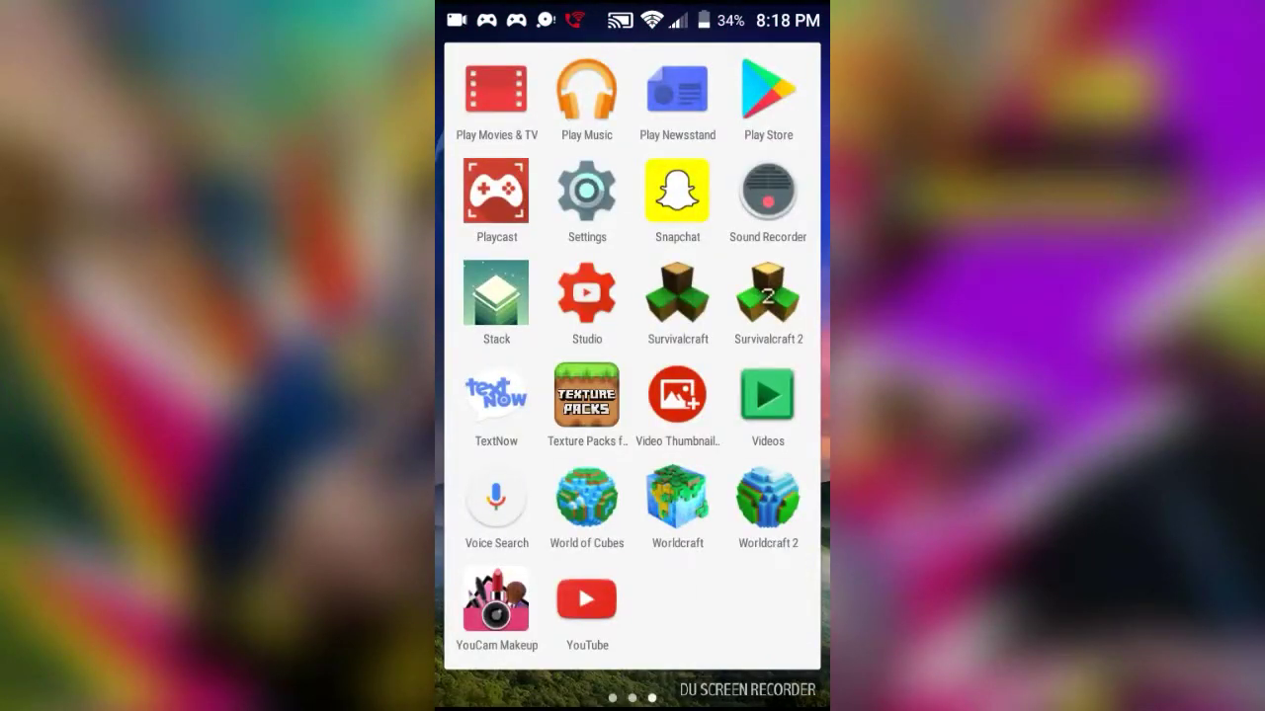
{"action": "left_click", "coordinate": [587, 191]}
{"action": "left_click_drag", "start_coordinate": [632, 20], "coordinate": [632, 494]}
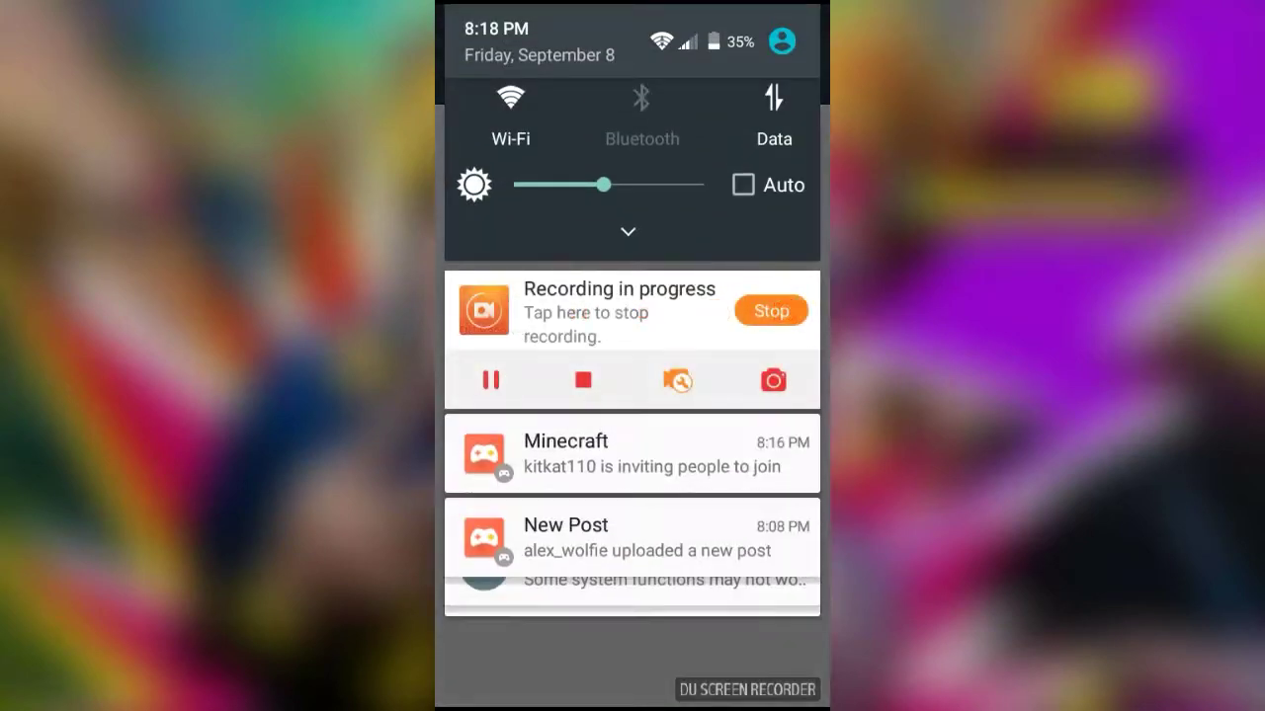
{"action": "left_click_drag", "start_coordinate": [633, 642], "coordinate": [632, 99]}
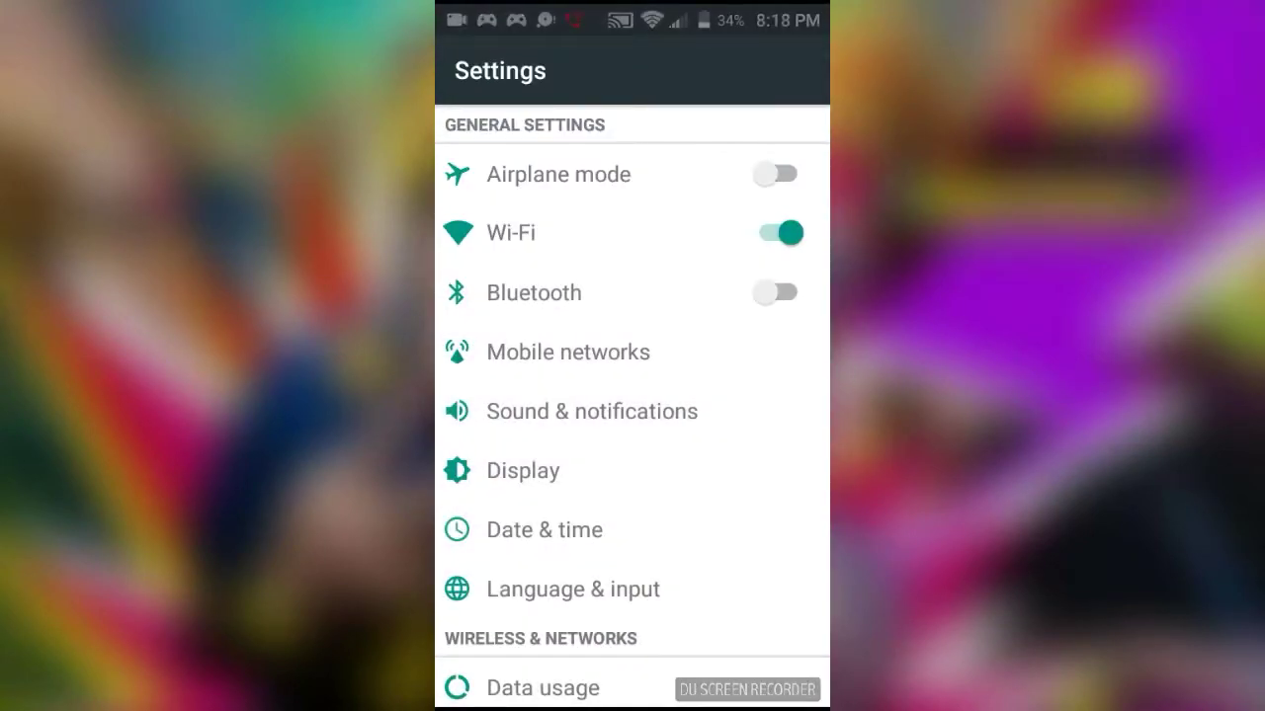
{"action": "left_click_drag", "start_coordinate": [633, 494], "coordinate": [632, 376]}
Open Storage, view Misc. files, return to the categories, and check notifications
{"action": "left_click_drag", "start_coordinate": [633, 554], "coordinate": [633, 444]}
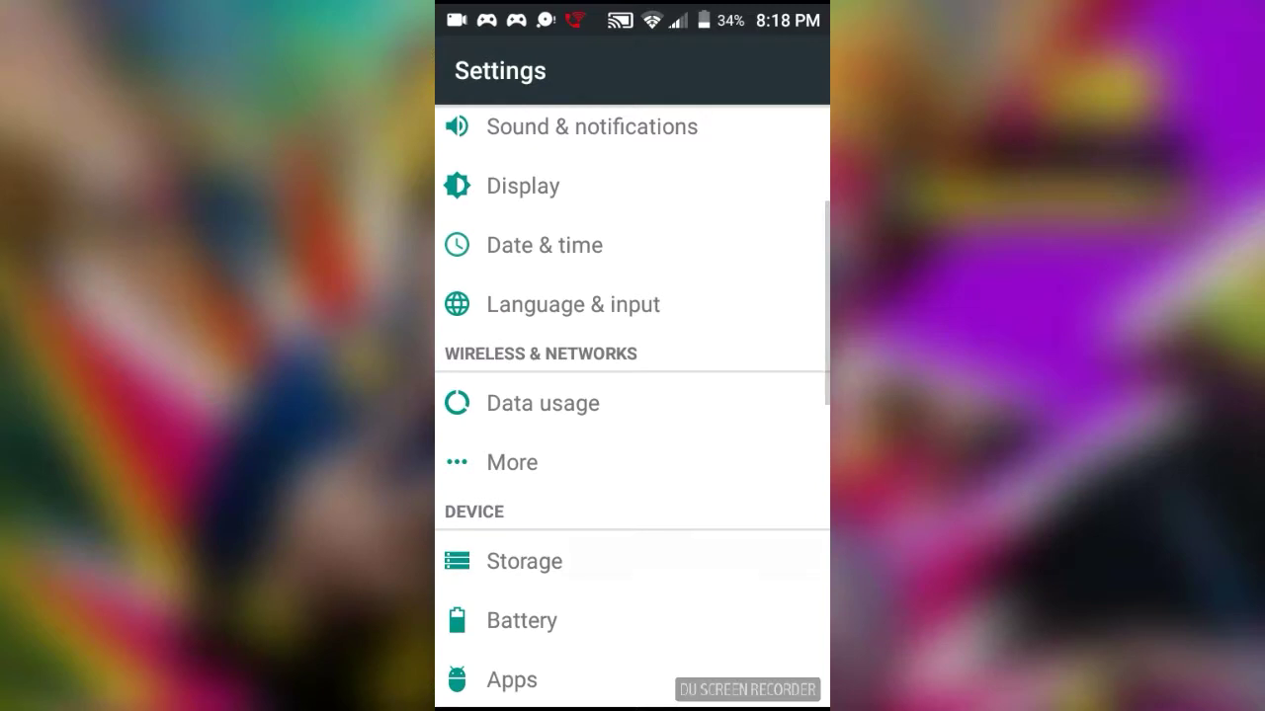
{"action": "left_click", "coordinate": [632, 561]}
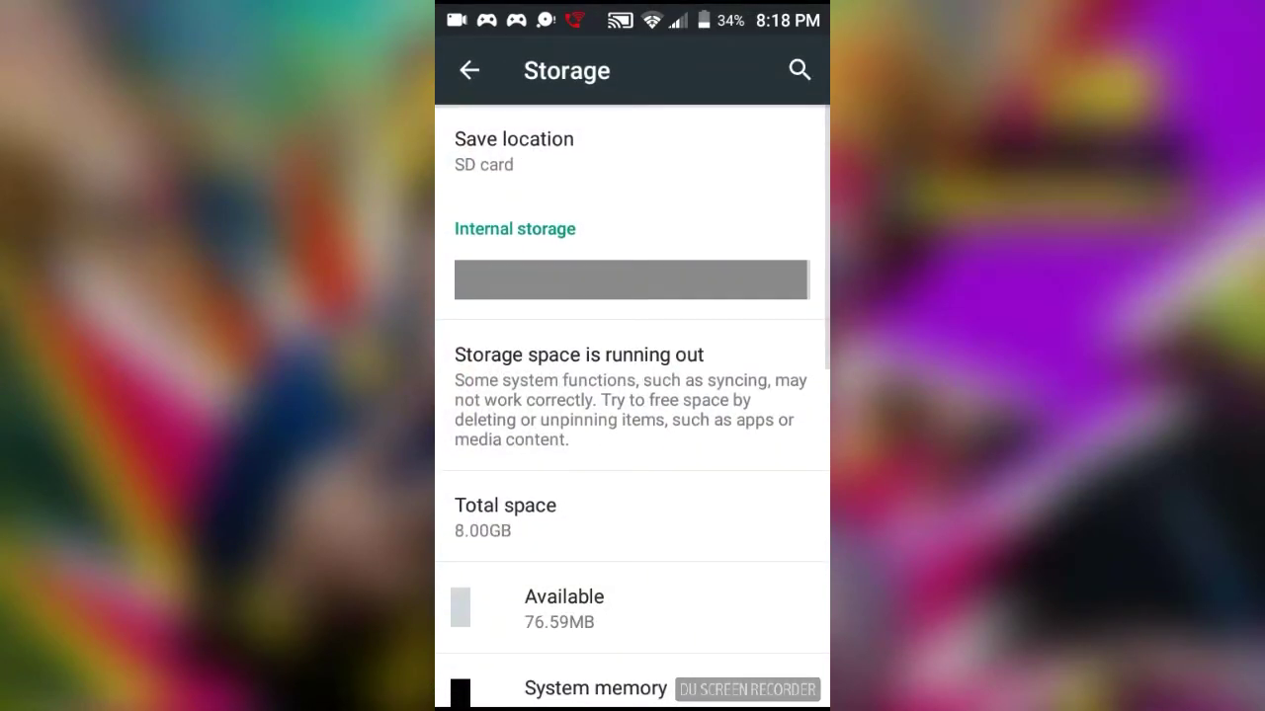
{"action": "left_click_drag", "start_coordinate": [632, 10], "coordinate": [632, 494]}
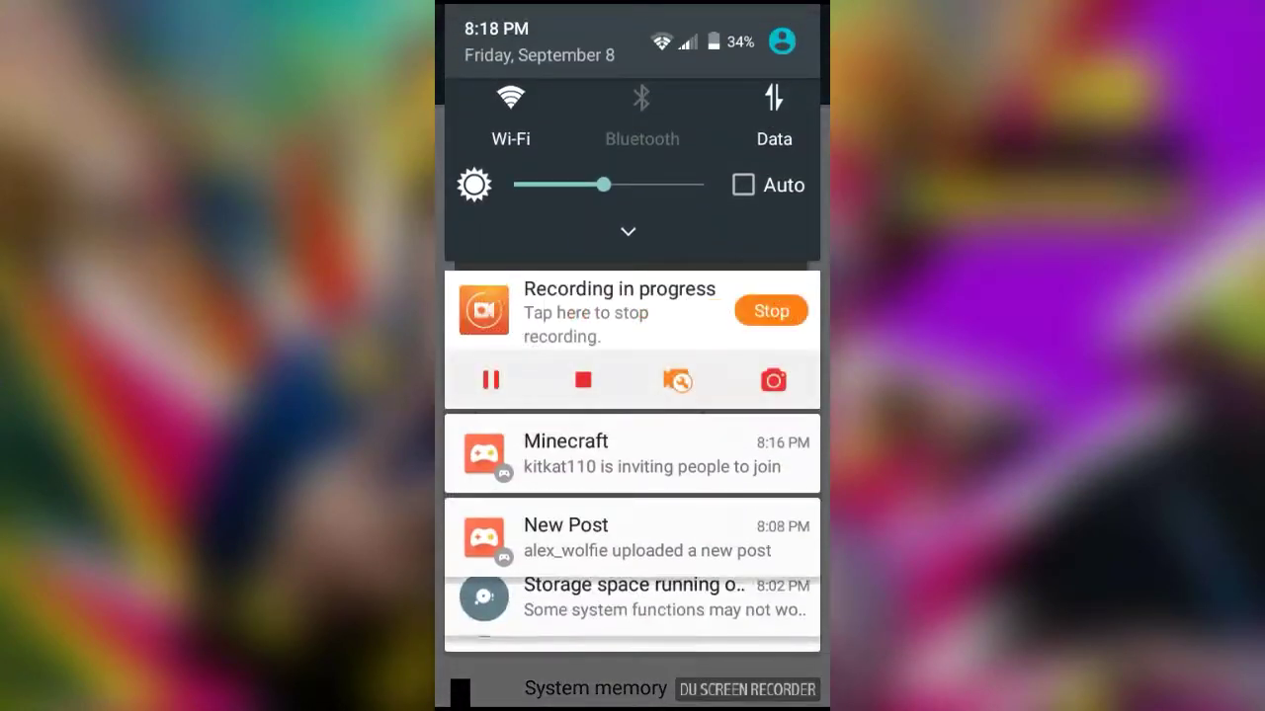
{"action": "left_click", "coordinate": [494, 370]}
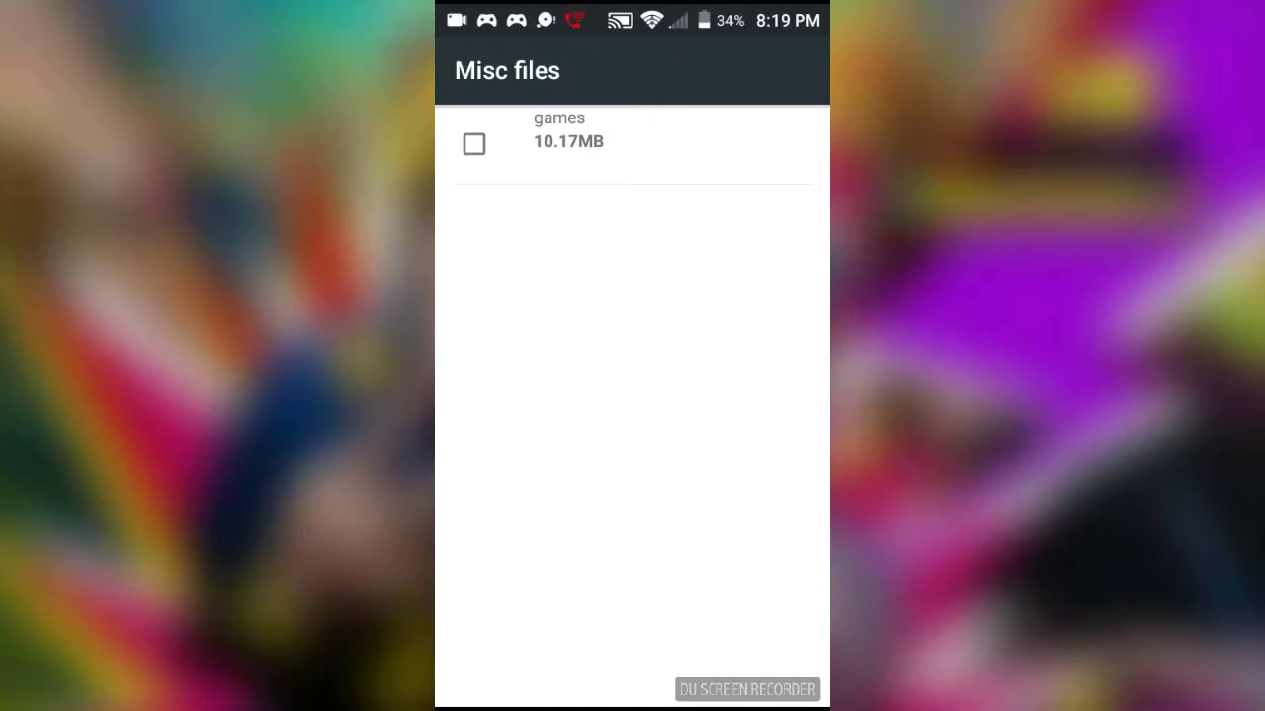
{"action": "key", "text": "Escape"}
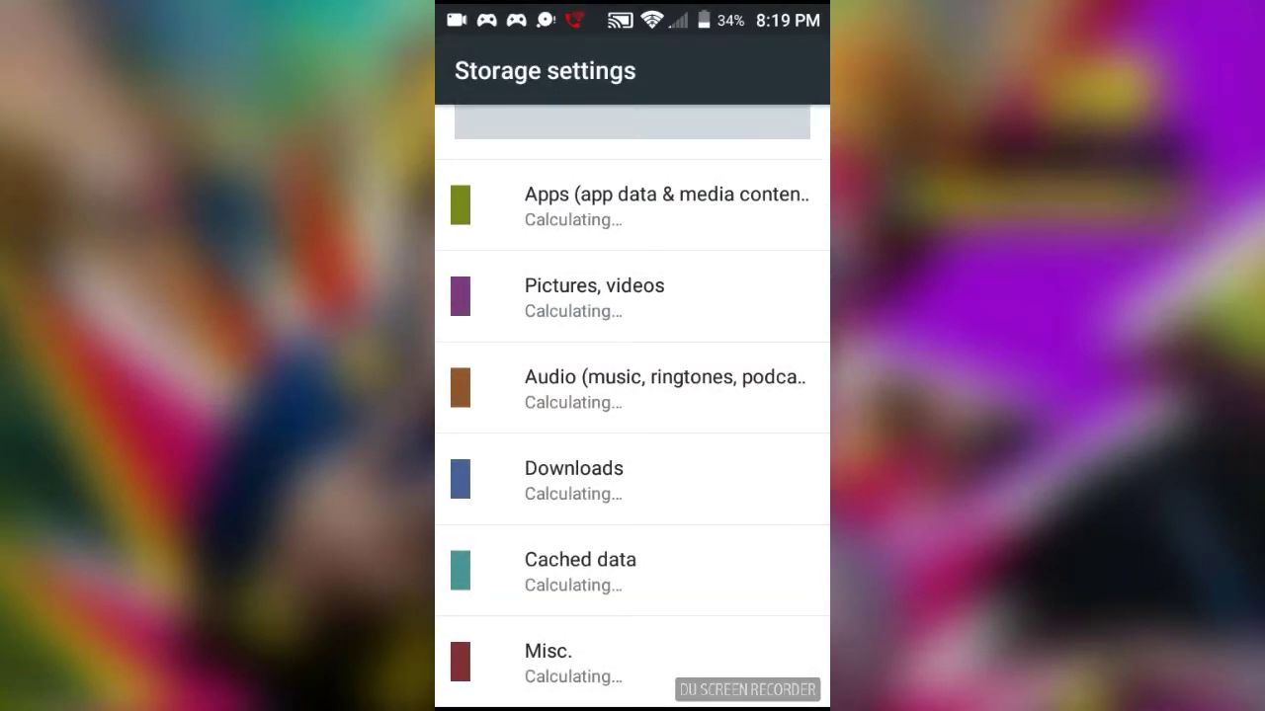
{"action": "left_click_drag", "start_coordinate": [632, 10], "coordinate": [632, 494]}
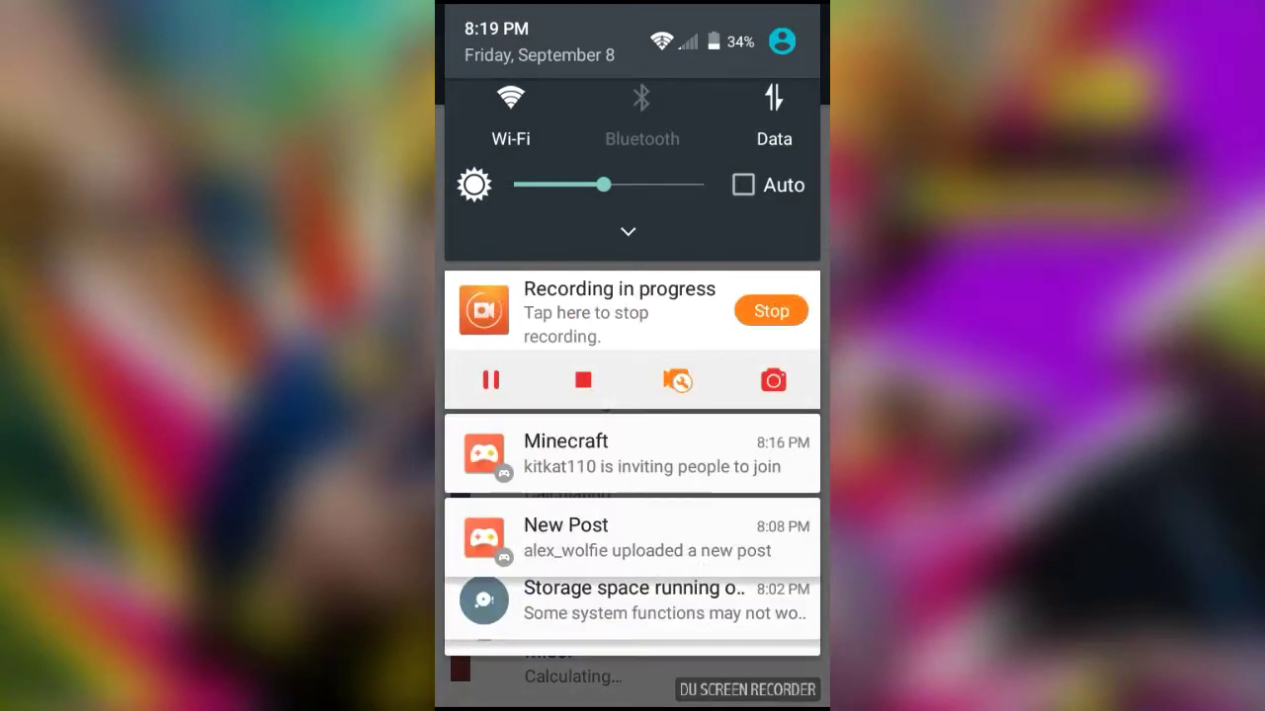